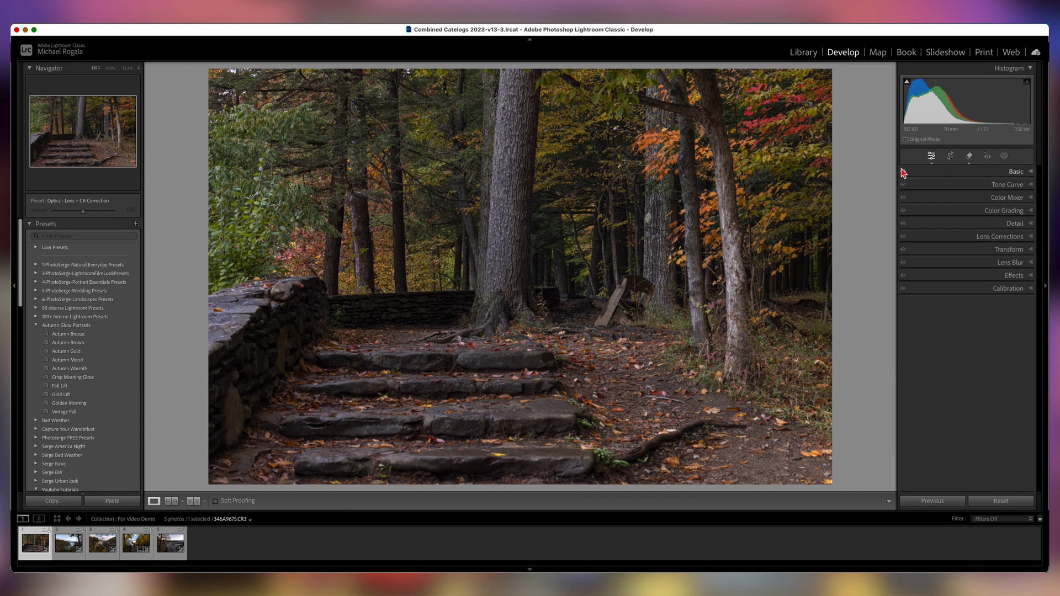
Toggle the Basic panel adjustments off and back on to compare the photo before and after.
left_click(903, 172)
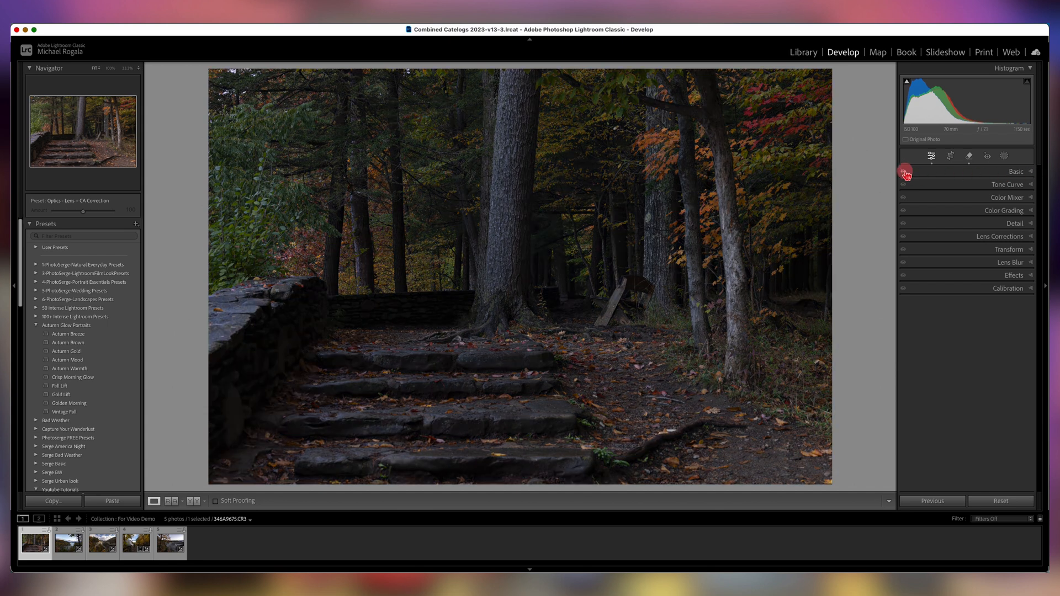
left_click(904, 172)
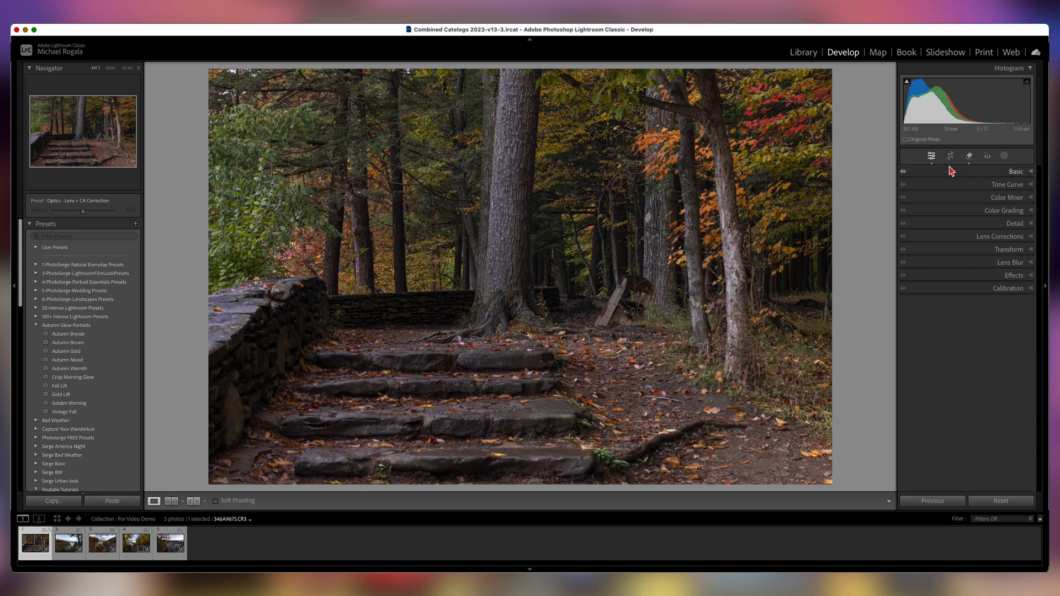
Expand the Basic panel and try the Adobe Landscape and Adobe Vivid profiles on the photo.
left_click(1032, 172)
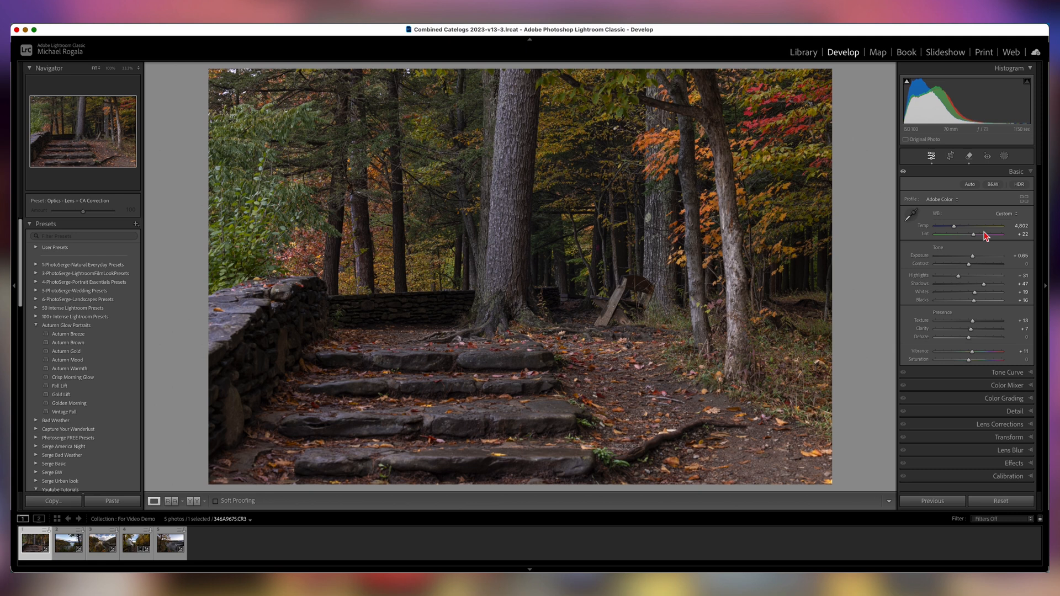
left_click(955, 201)
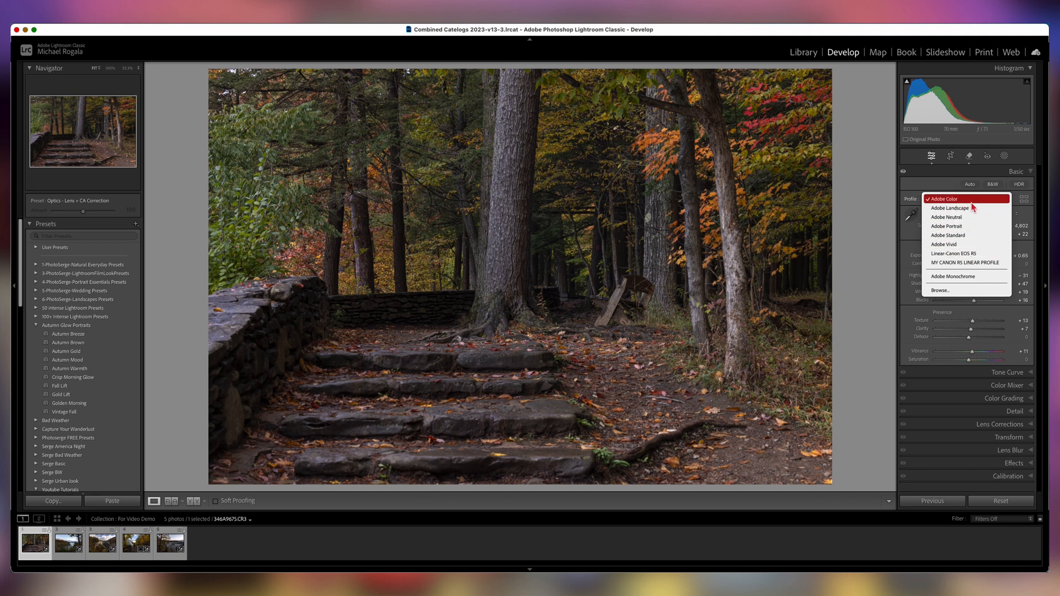
left_click(966, 213)
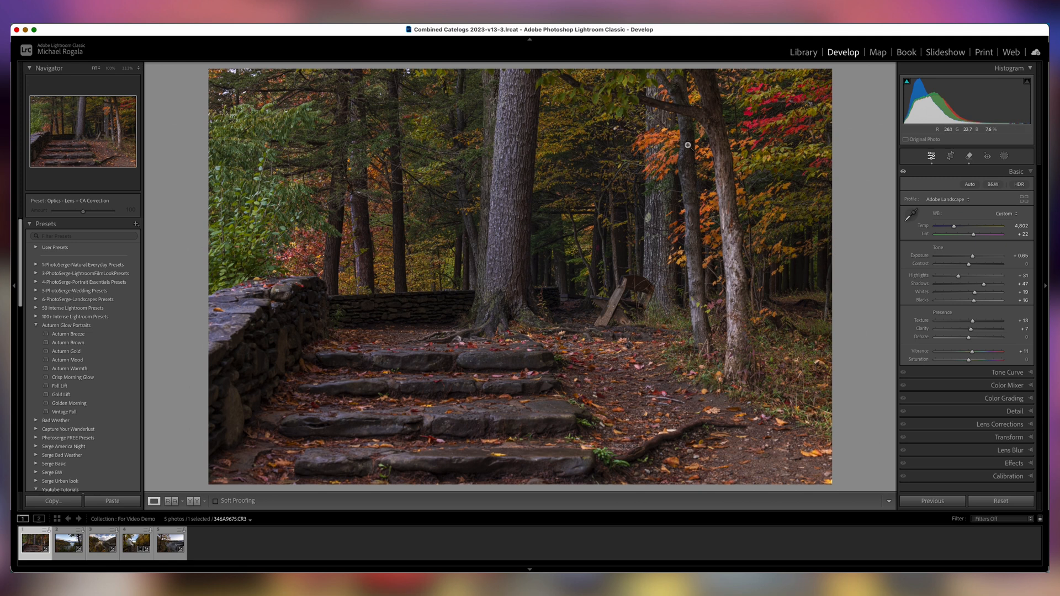
left_click(968, 200)
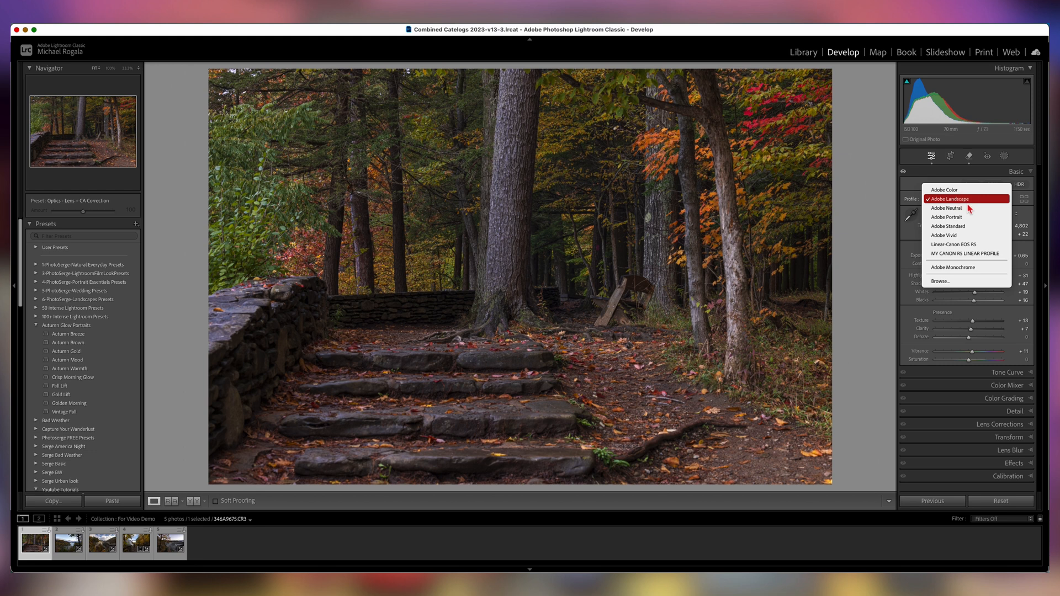
left_click(953, 236)
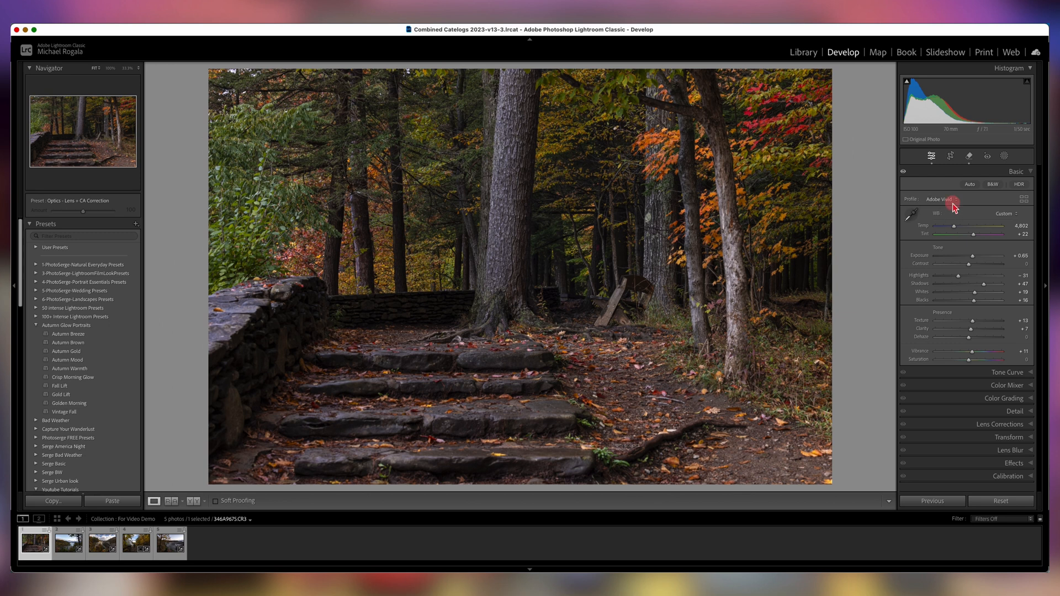
Try the Adobe Neutral profile, then switch the profile back to Adobe Color.
left_click(953, 202)
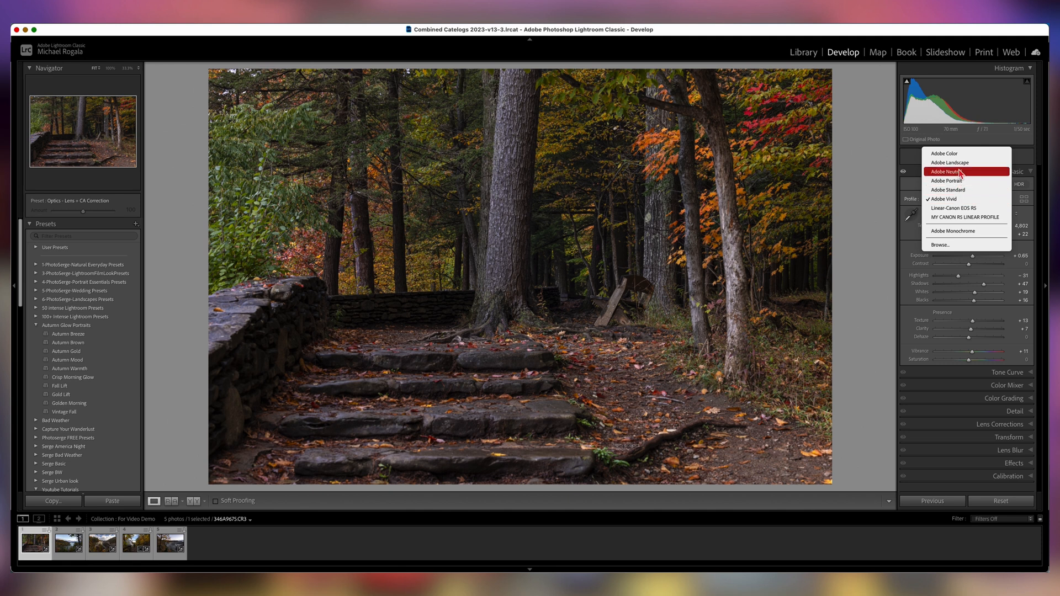
left_click(954, 174)
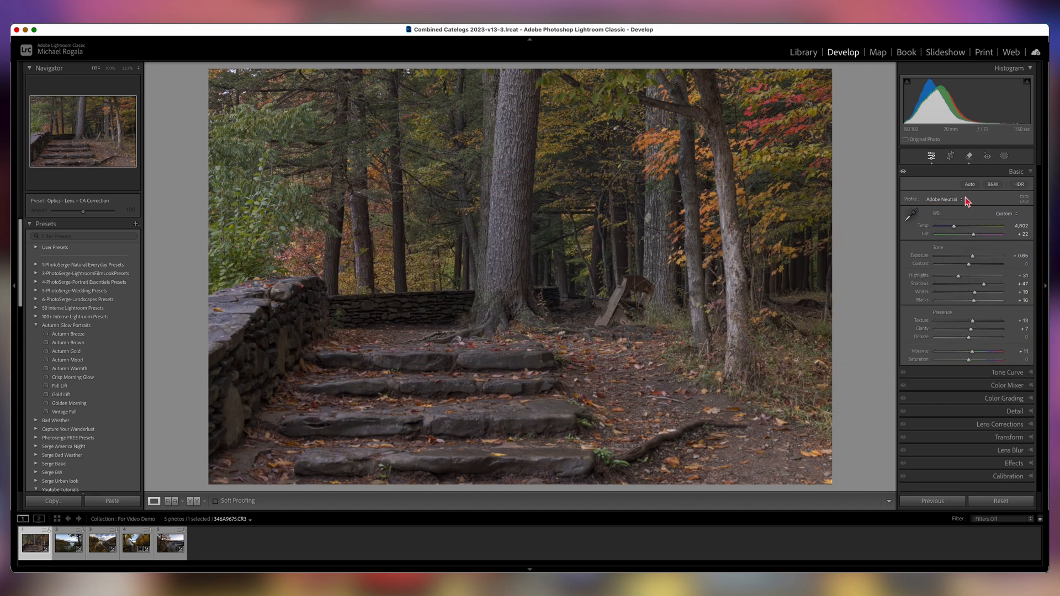
left_click(962, 199)
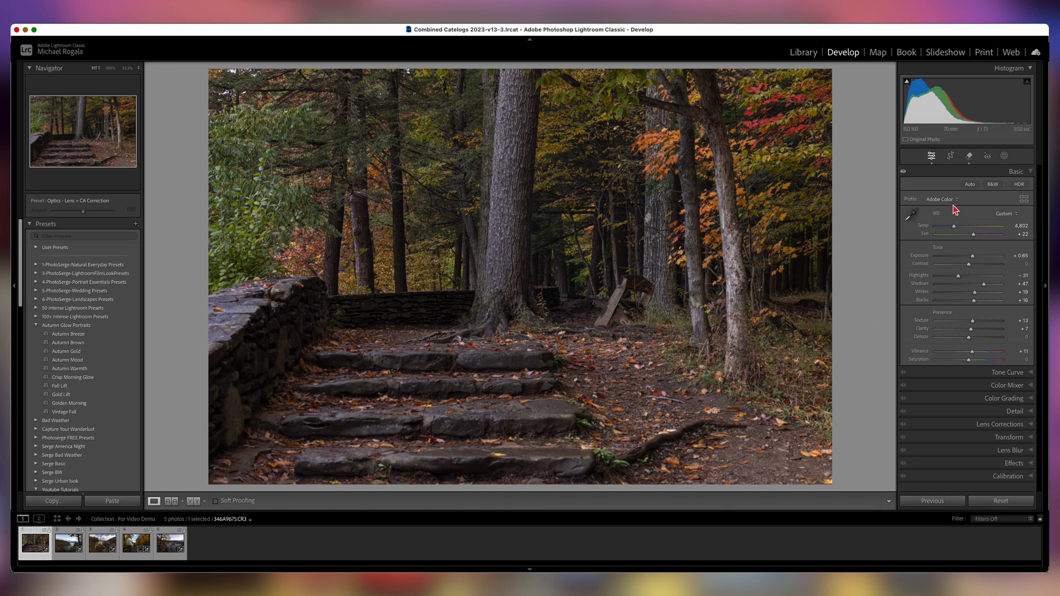
Open the Profile Browser, expand the Artistic group and apply the Artistic 03 profile, then close the browser.
left_click(1024, 199)
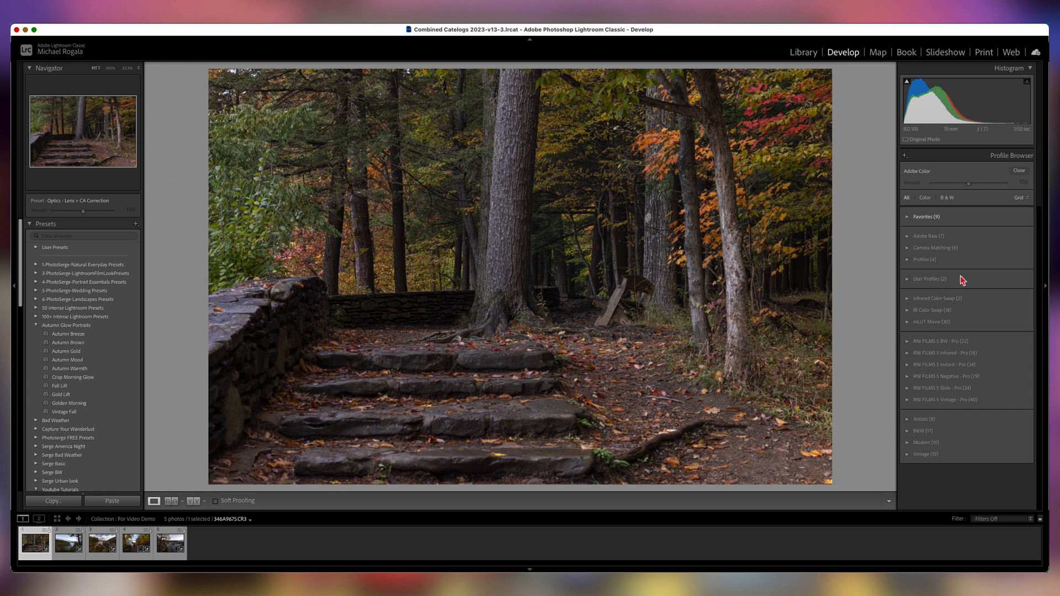
left_click(907, 420)
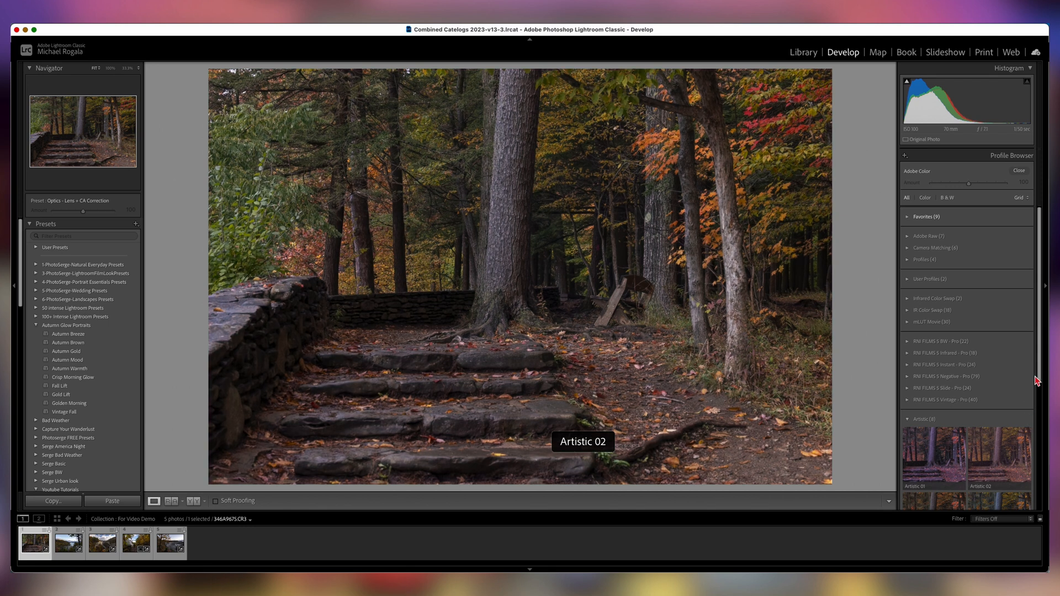
scroll(1038, 387, "down", 3)
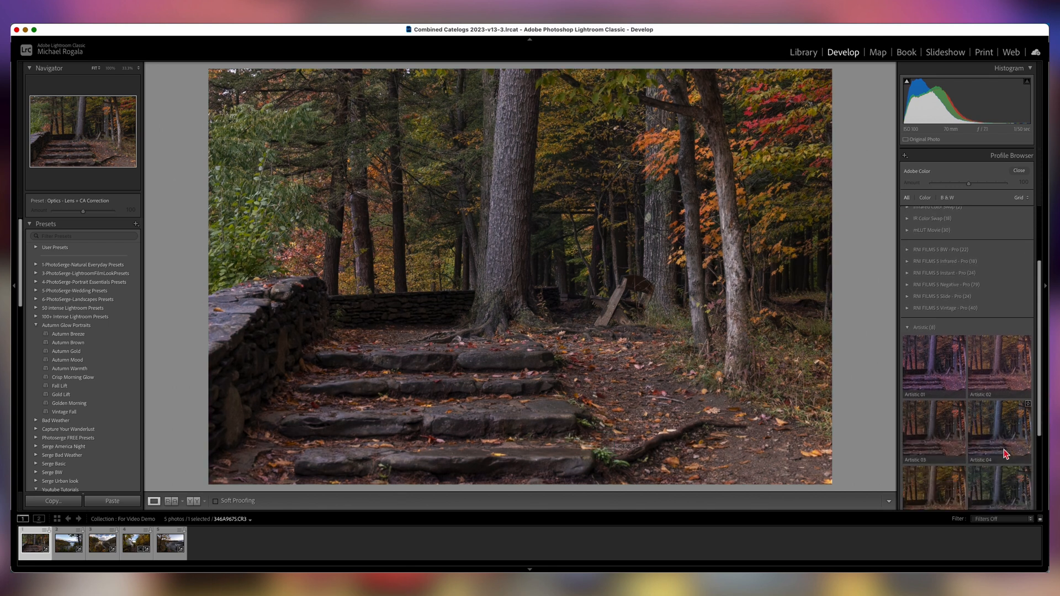
left_click(932, 433)
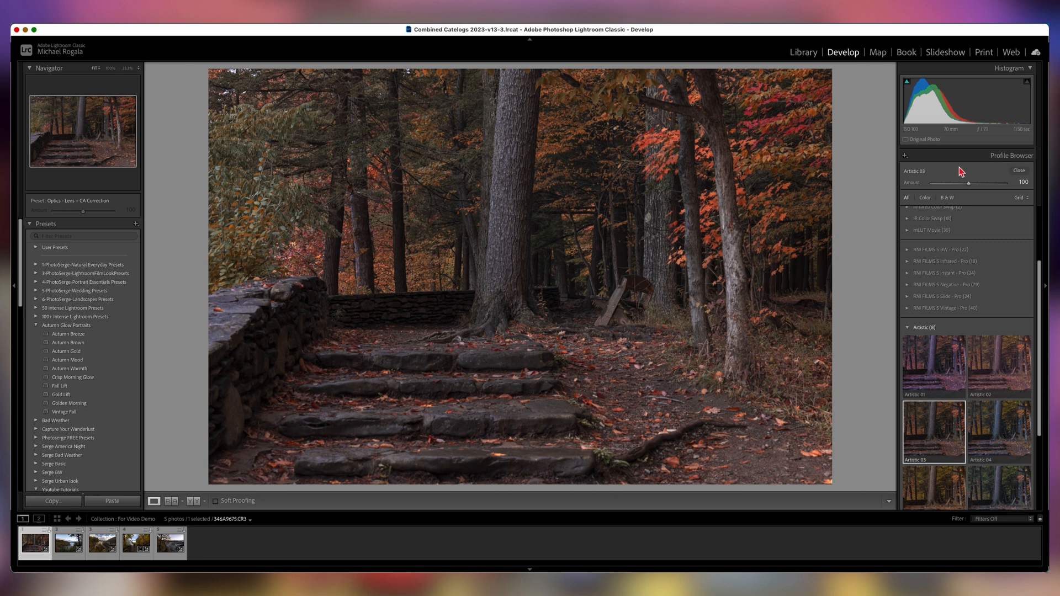
left_click_drag(972, 187, 976, 190)
left_click(1018, 171)
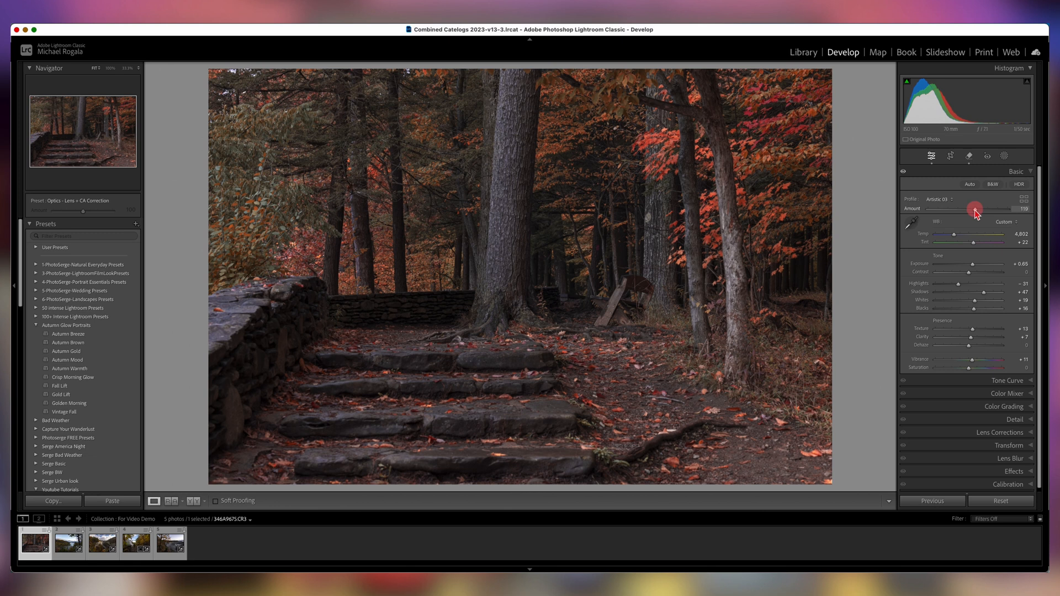
Drag the profile Amount down to 0 and back up to compare the Artistic 03 effect.
left_click_drag(975, 210, 885, 215)
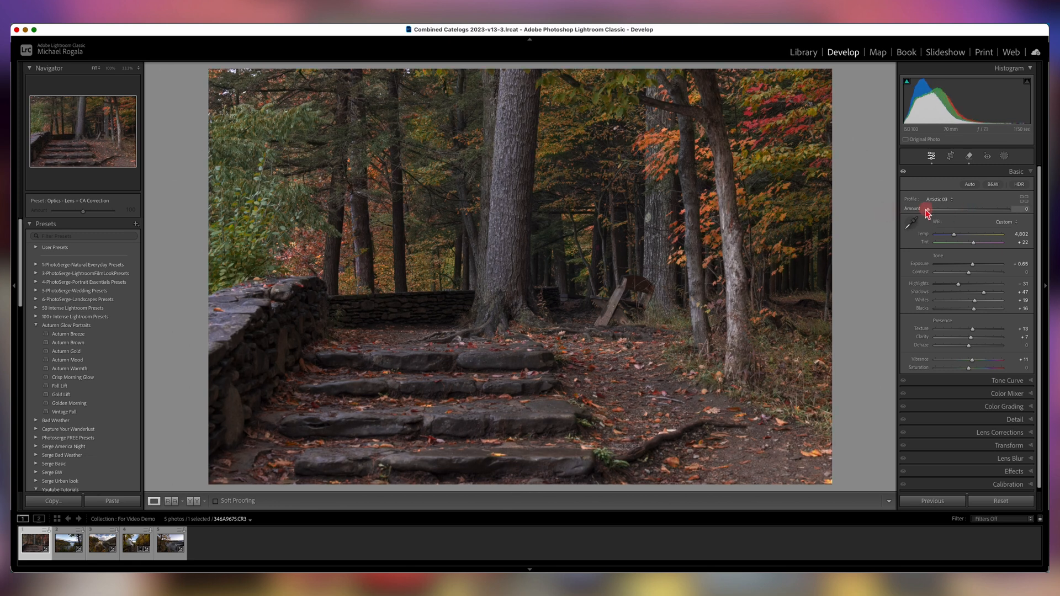
left_click_drag(927, 212, 974, 214)
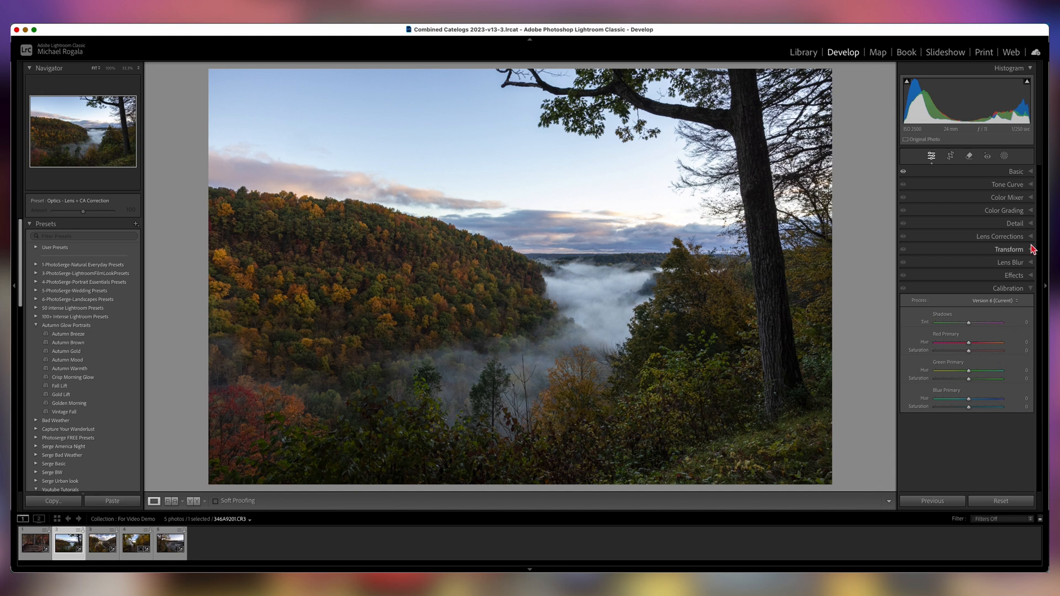
On the second photo, toggle the Calibration panel off and on, then set the Blue Primary hue to -22.
left_click(903, 172)
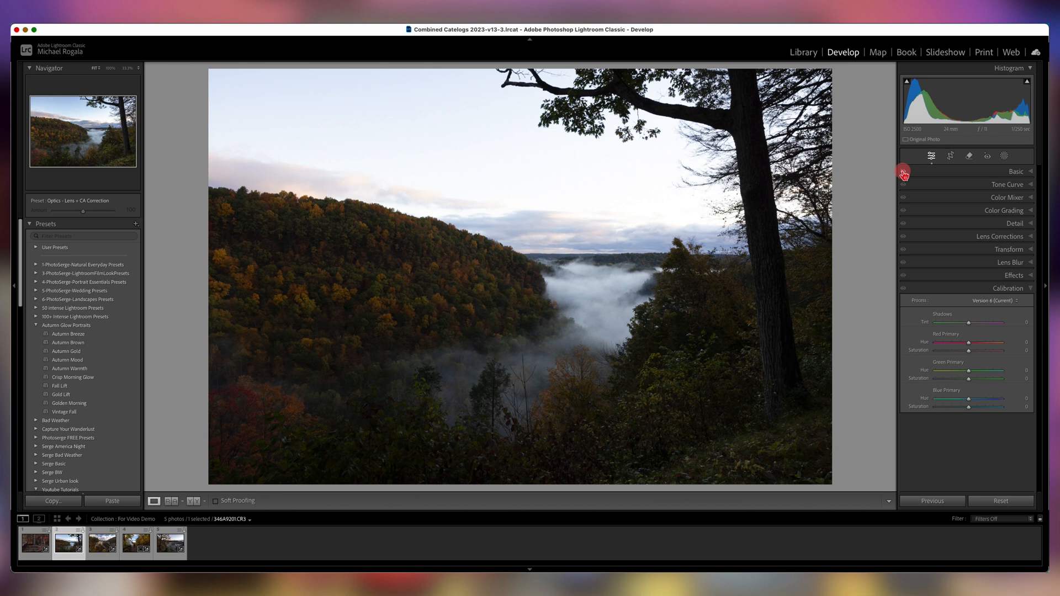
left_click(903, 172)
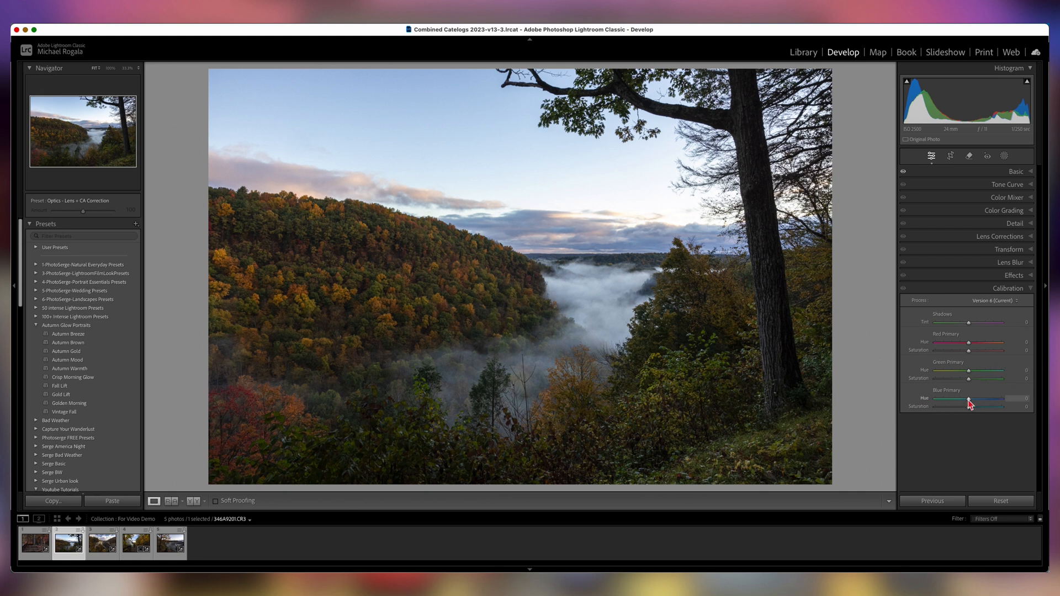
mouse_move(970, 401)
left_mouse_down()
mouse_move(980, 401)
mouse_move(964, 405)
left_mouse_up()
left_click_drag(965, 407, 962, 405)
Open the Color Mixer's HSL Hue view and use the targeted adjustment tool on the sky.
left_click(1031, 199)
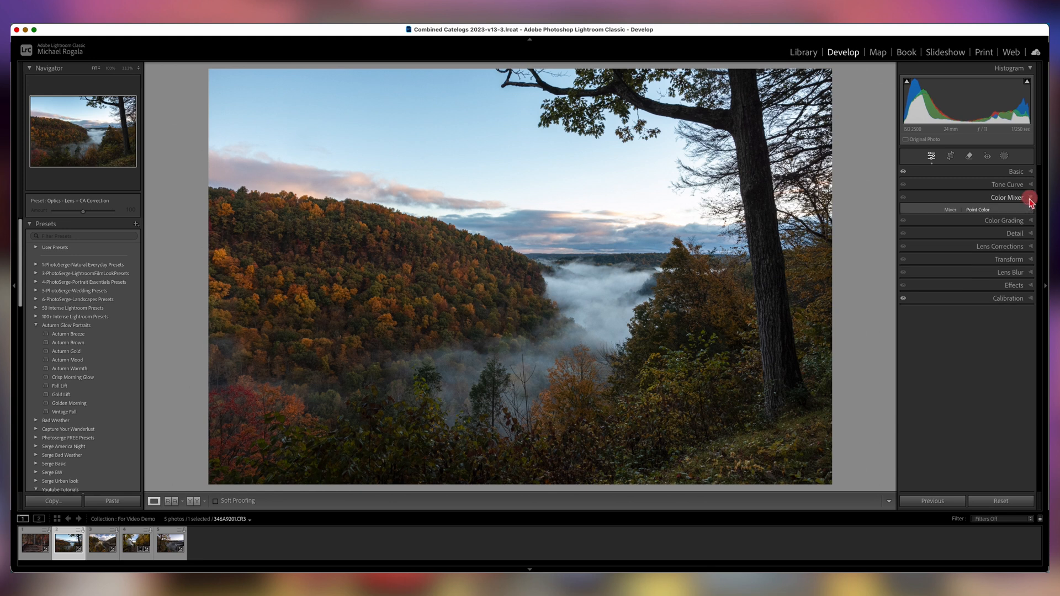
left_click(951, 211)
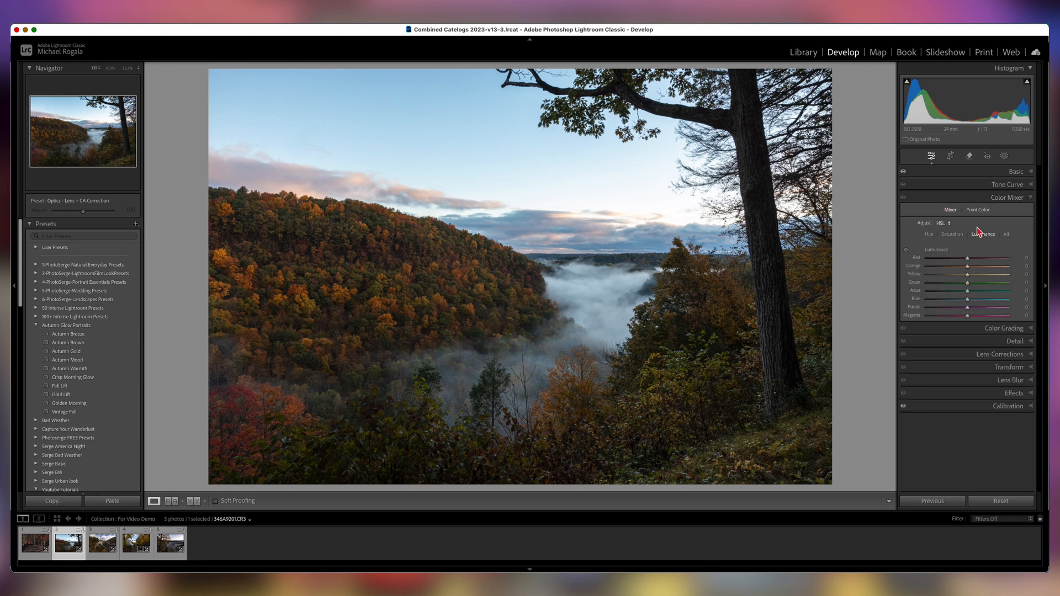
left_click(929, 235)
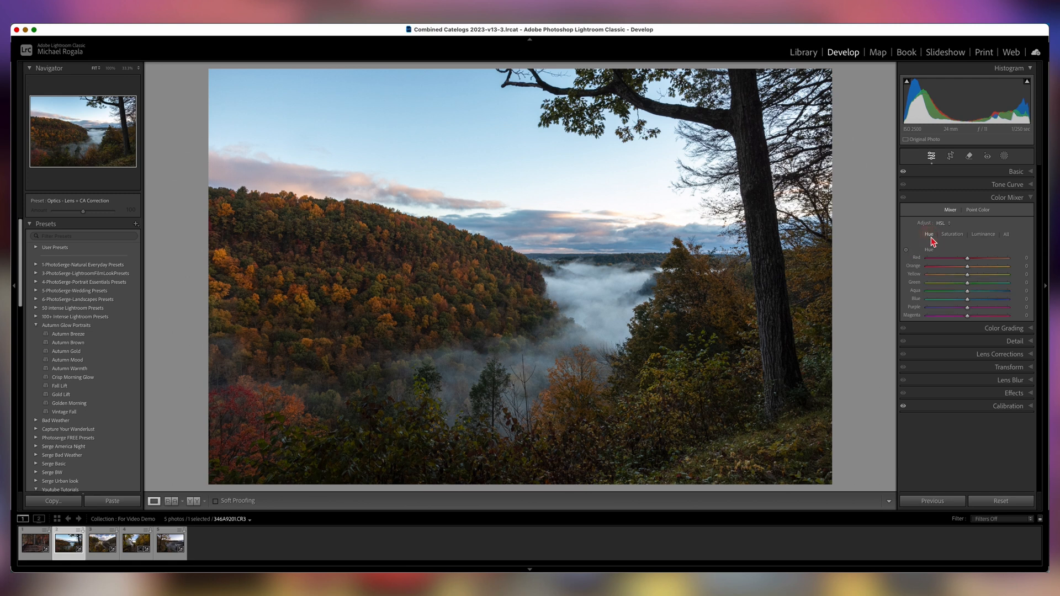
left_click(905, 251)
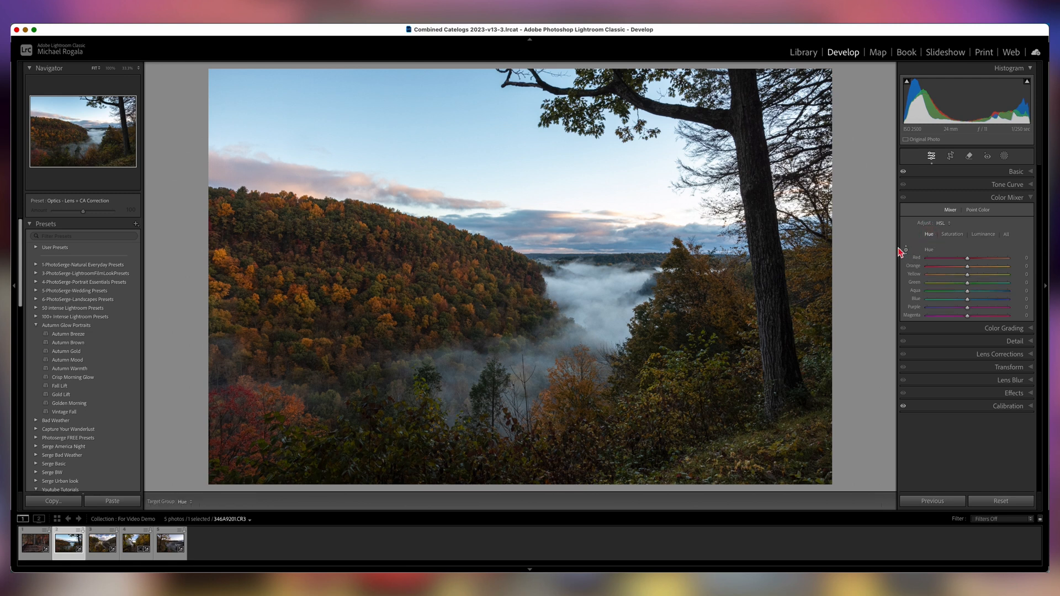
mouse_move(459, 143)
left_mouse_down()
mouse_move(454, 130)
mouse_move(458, 145)
left_mouse_up()
Reopen the Calibration panel and set the Green Primary hue to +22.
left_click(1033, 407)
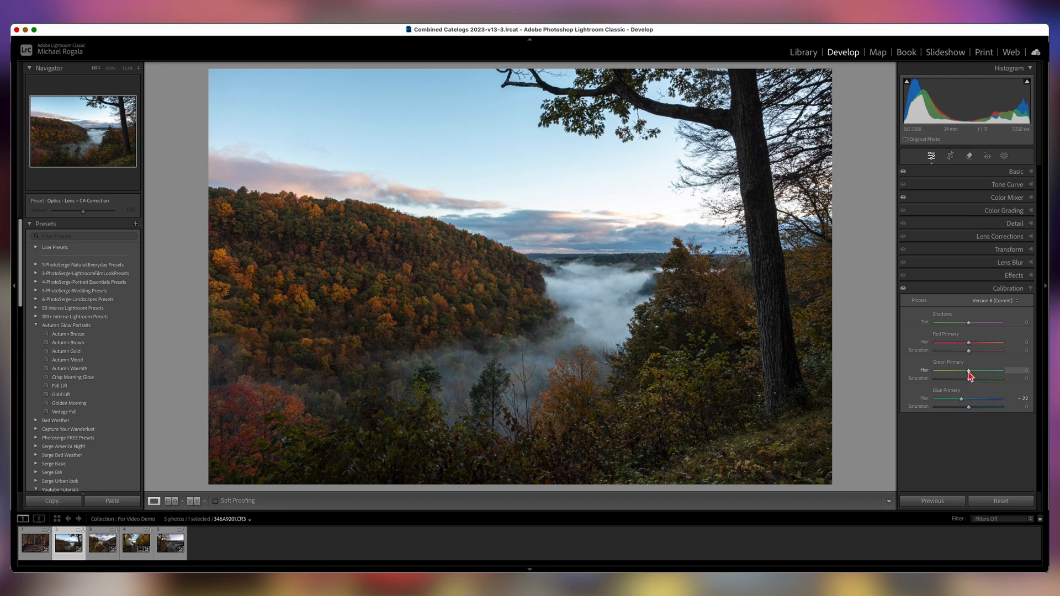
mouse_move(970, 372)
left_mouse_down()
mouse_move(986, 374)
mouse_move(954, 373)
mouse_move(974, 377)
left_mouse_up()
mouse_move(974, 376)
left_mouse_down()
mouse_move(943, 376)
mouse_move(975, 379)
left_mouse_up()
Set the Red Primary hue to +8 and its saturation to +35.
left_click(970, 345)
left_click_drag(971, 346, 957, 347)
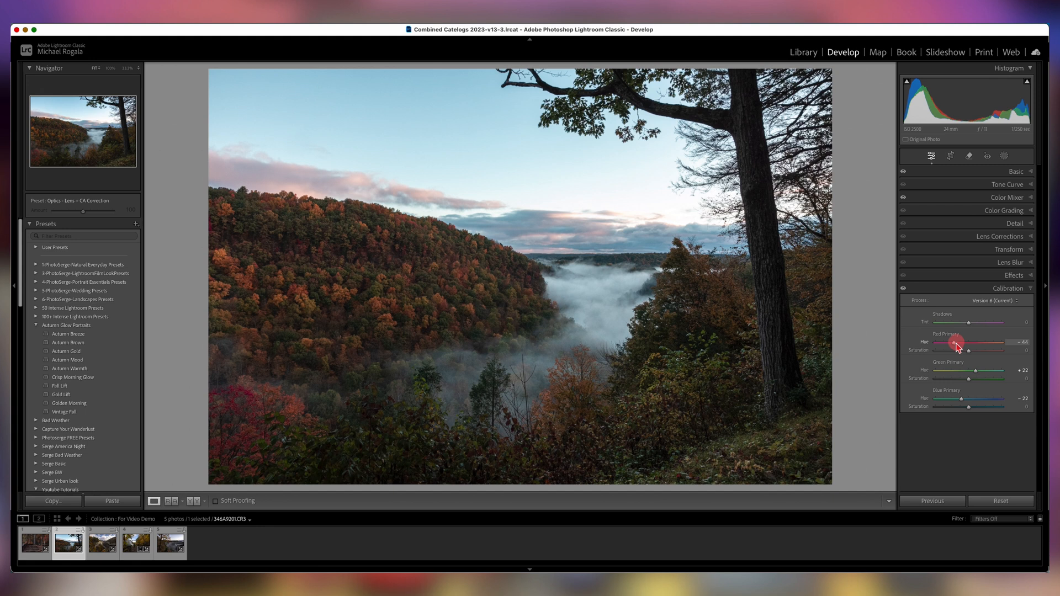
left_click_drag(957, 347, 976, 351)
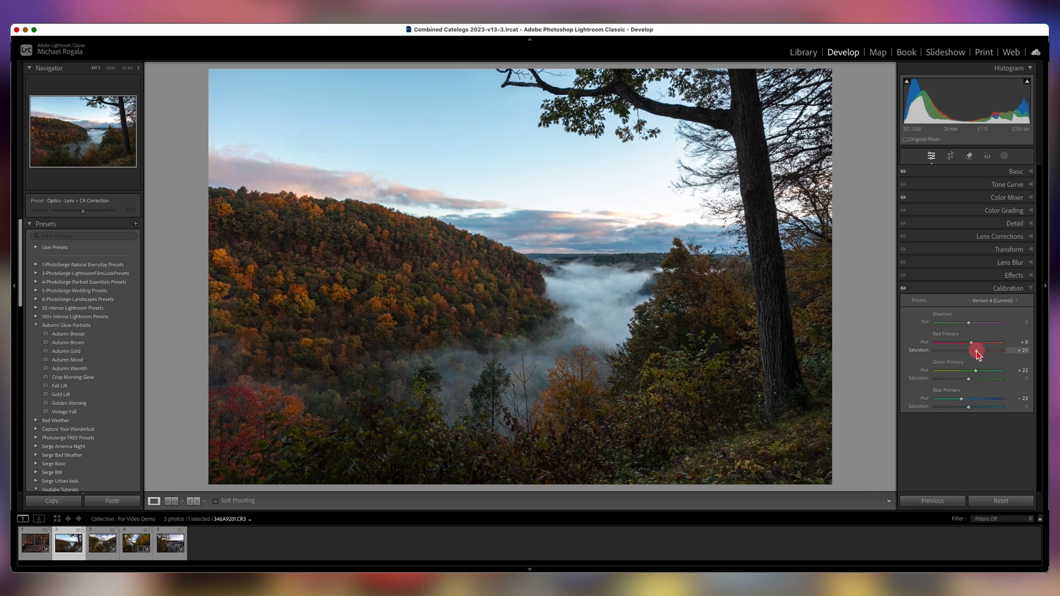
Toggle the Calibration panel adjustments off and on to compare the result.
left_click(961, 400)
left_click(903, 288)
left_click(903, 289)
left_click(903, 289)
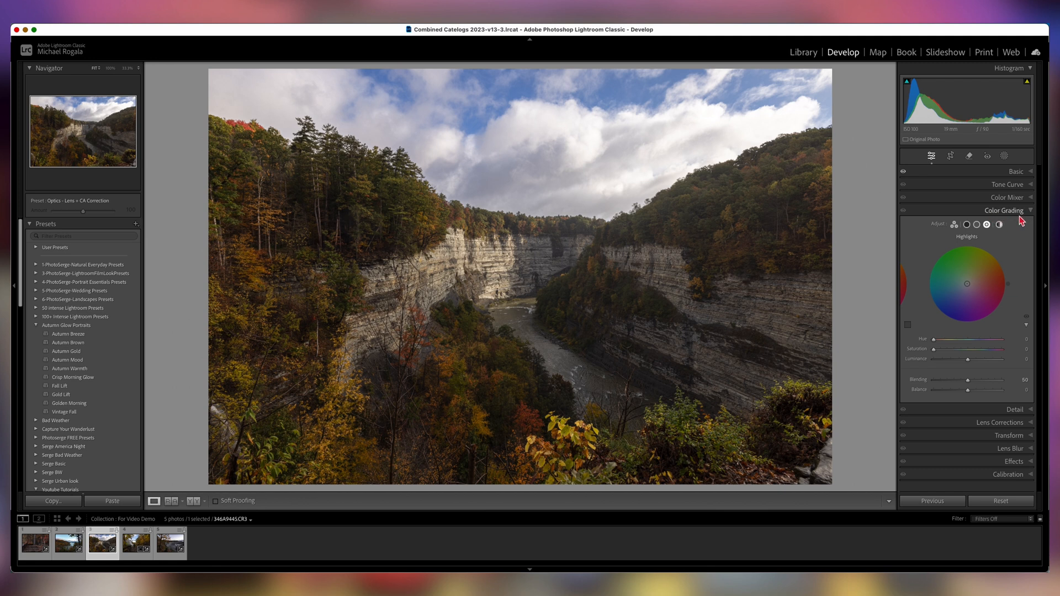
On the third photo, toggle the Basic panel adjustments off and on to compare.
left_click(903, 174)
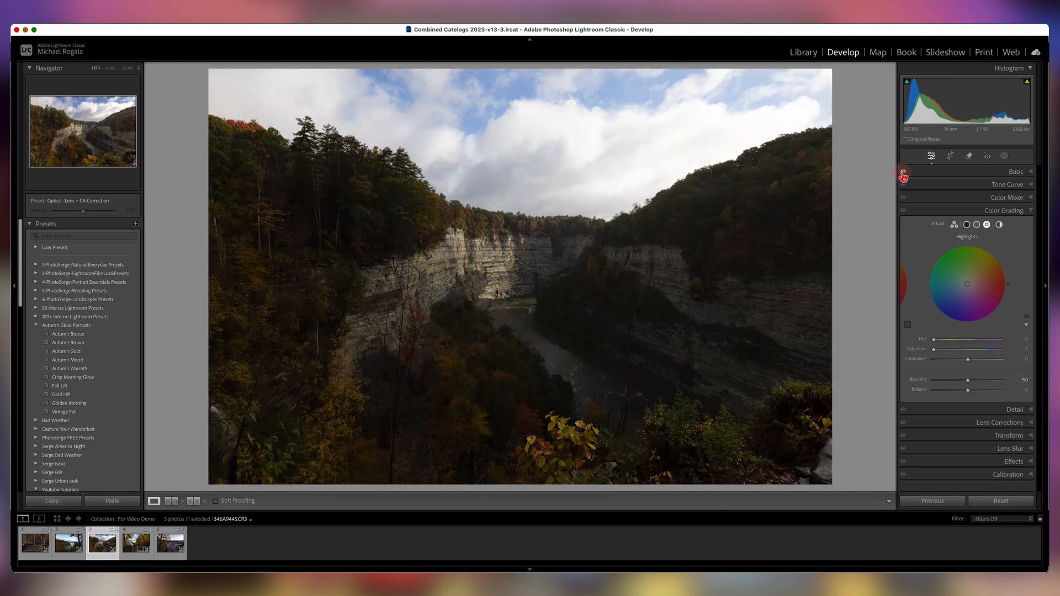
left_click(903, 173)
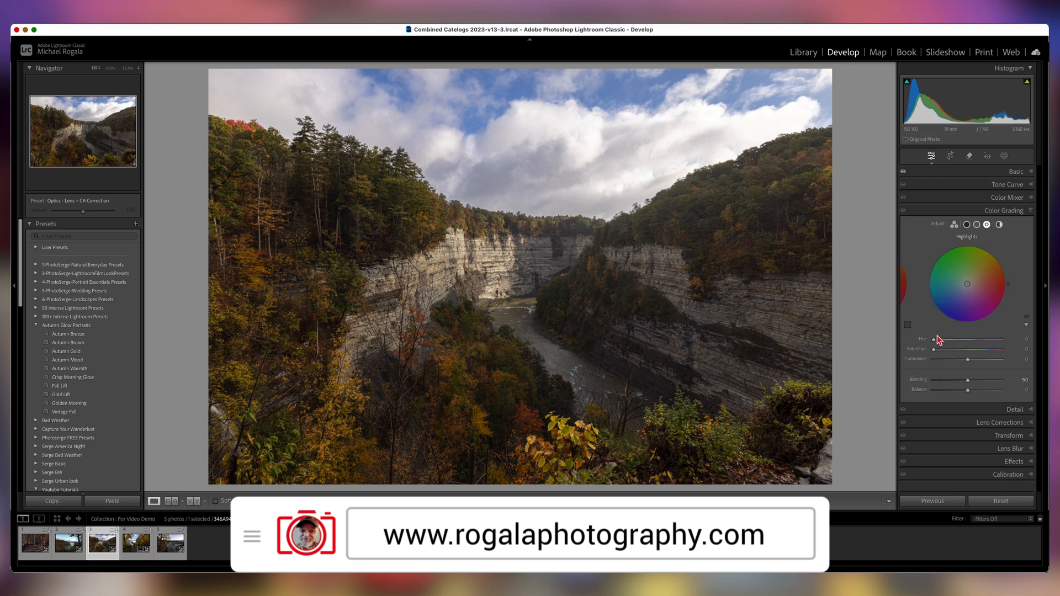
Set the Color Grading highlights hue to 46, saturation to 27 and luminance to +29.
left_click_drag(934, 345, 943, 343)
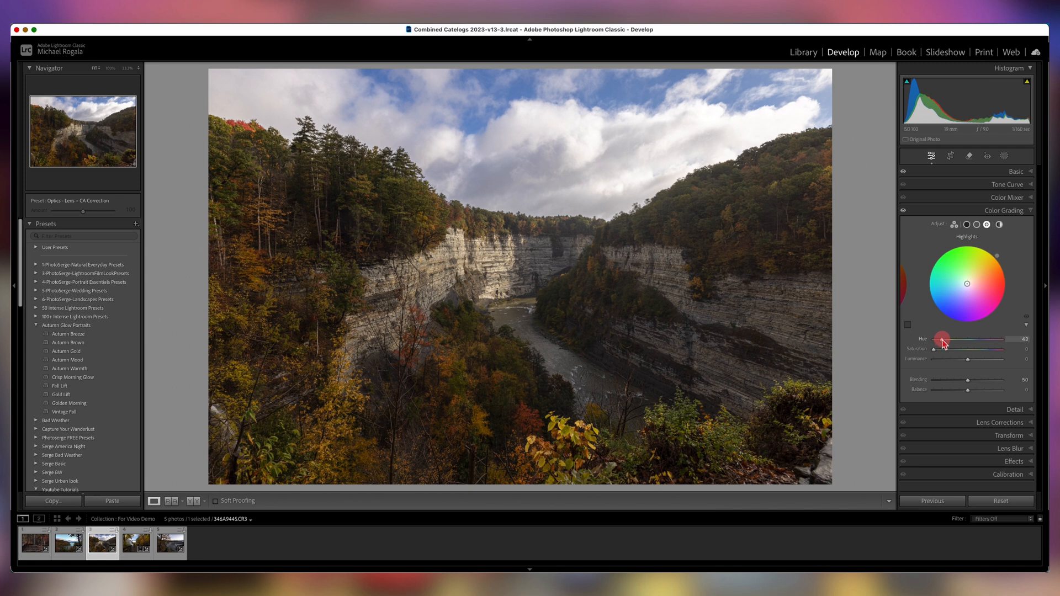
left_click_drag(943, 340, 942, 340)
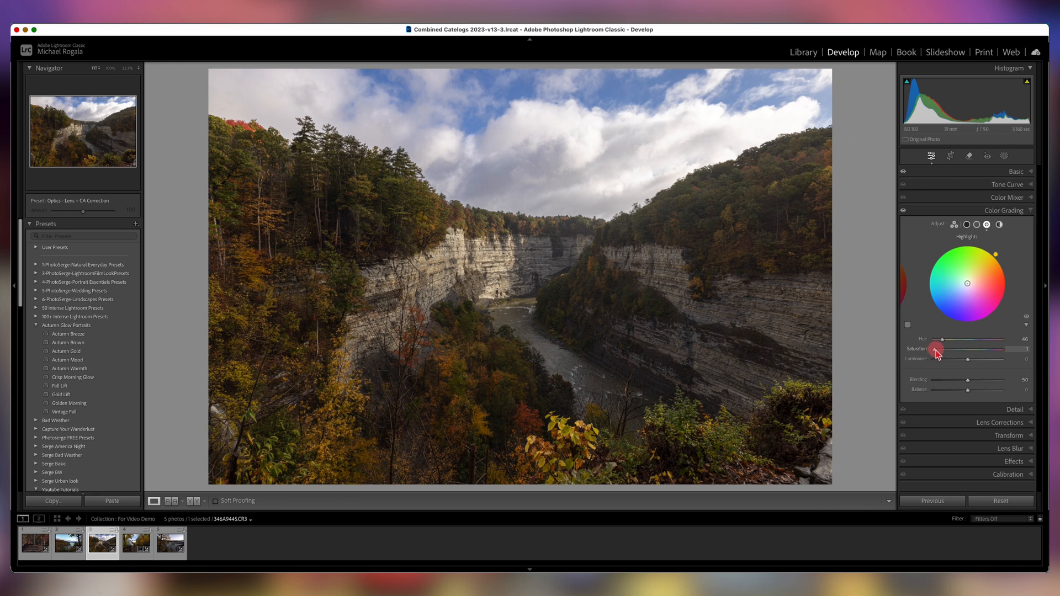
left_click_drag(934, 352, 1000, 355)
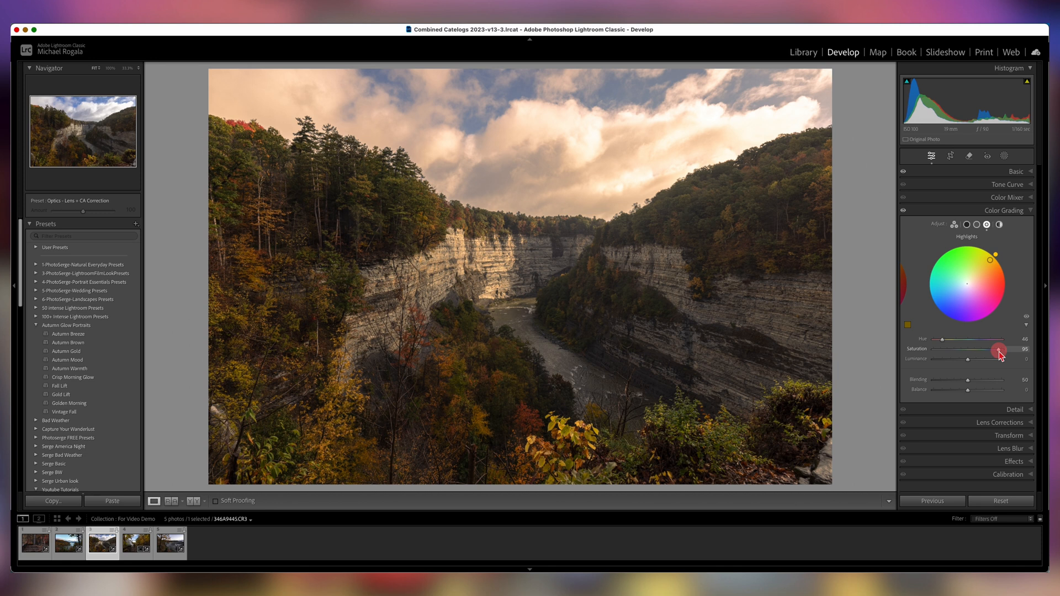
left_click_drag(998, 354, 960, 360)
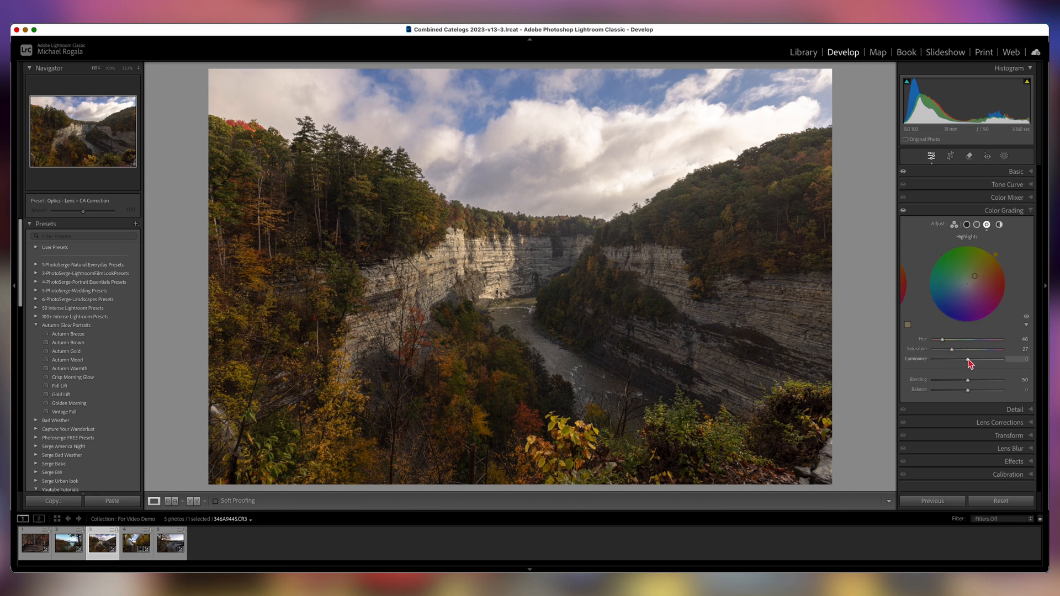
mouse_move(966, 359)
left_mouse_down()
mouse_move(978, 360)
mouse_move(946, 359)
mouse_move(977, 362)
left_mouse_up()
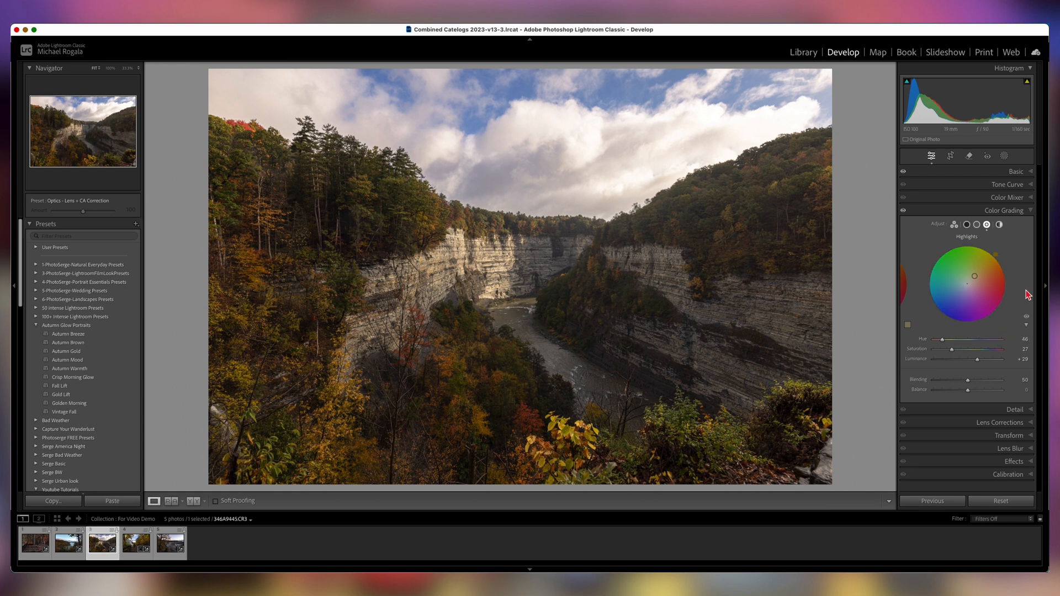
Set the Color Grading shadows hue to 232 and saturation to 15.
left_click(966, 225)
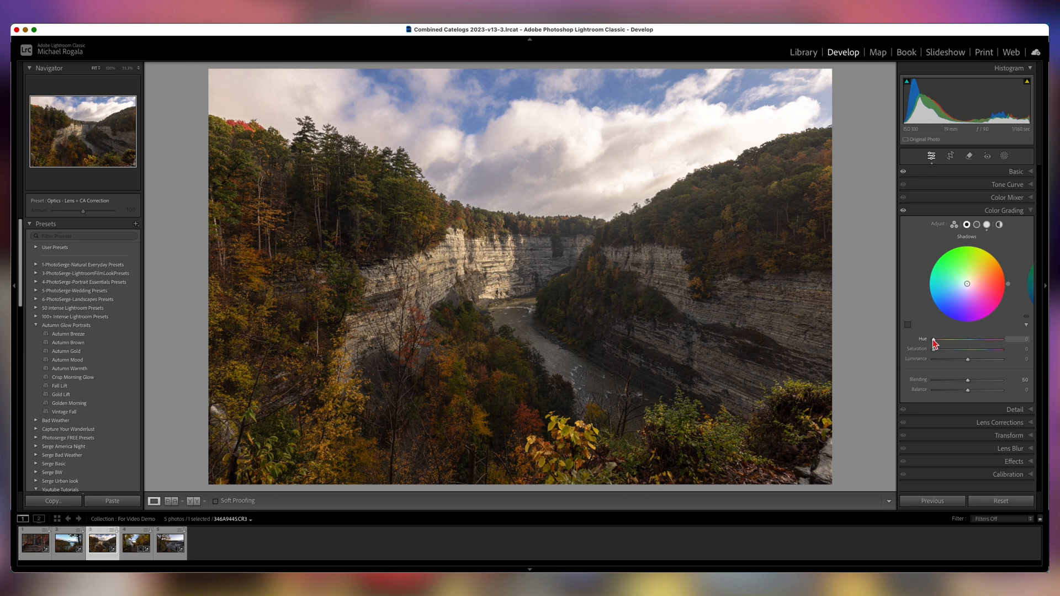
mouse_move(934, 343)
left_mouse_down()
mouse_move(978, 345)
mouse_move(943, 352)
left_mouse_up()
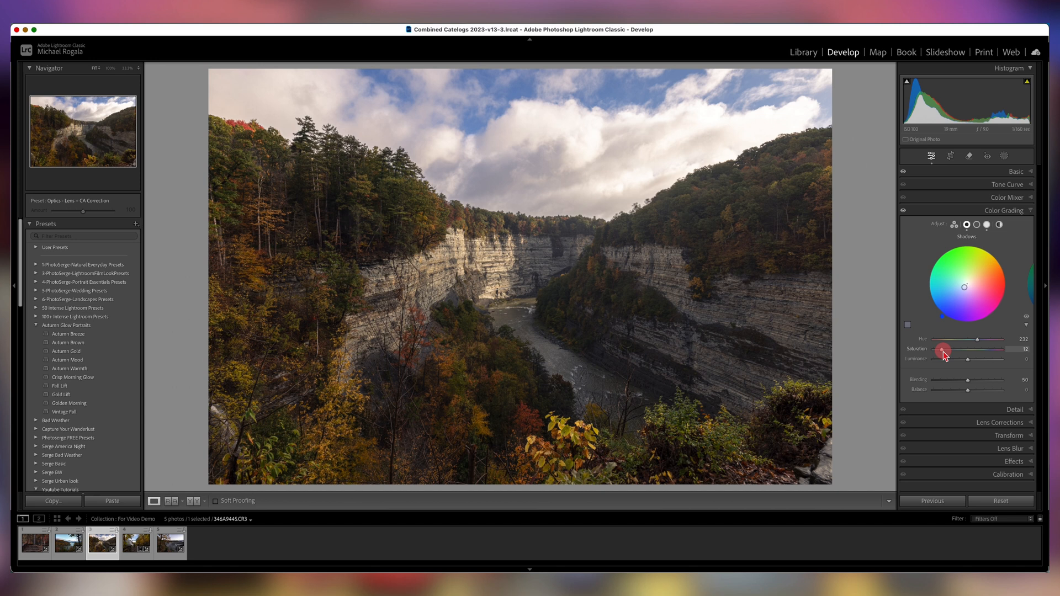
left_click_drag(943, 352, 944, 353)
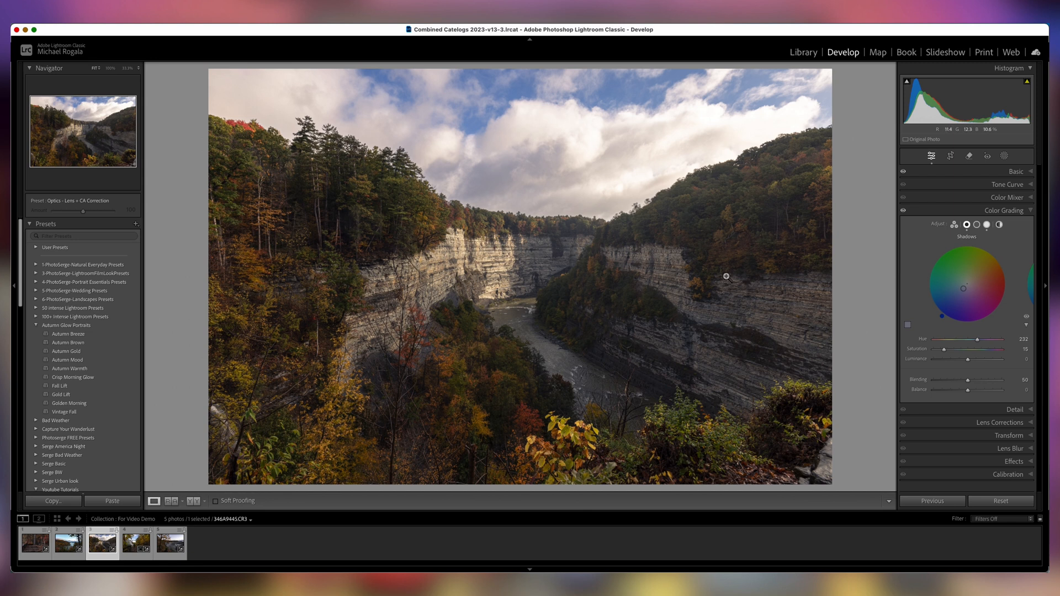
Adjust the Color Grading midtones hue and saturation.
left_click(976, 225)
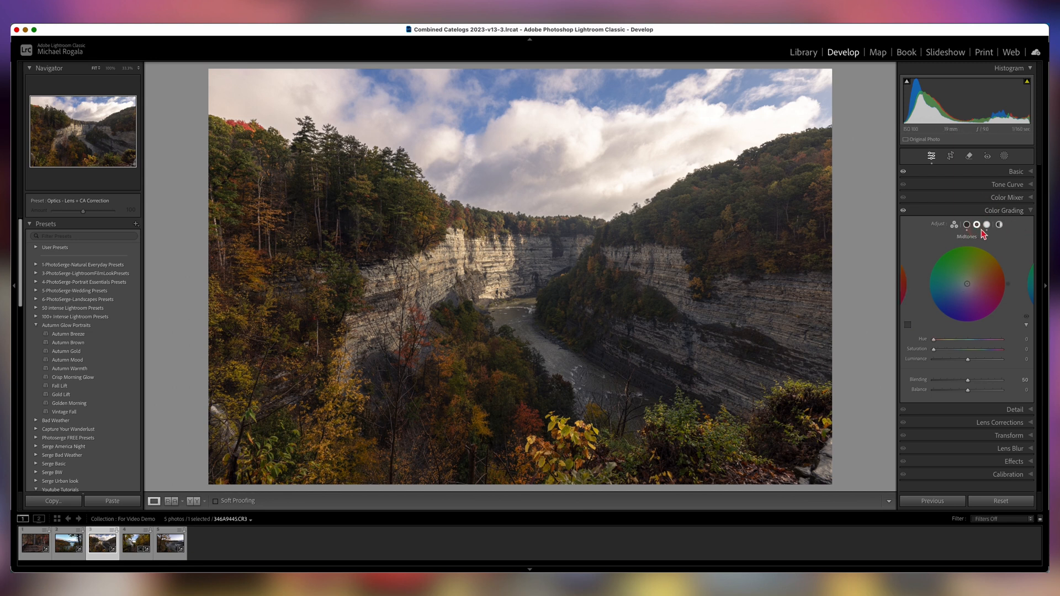
left_click(933, 340)
left_click_drag(933, 341, 943, 345)
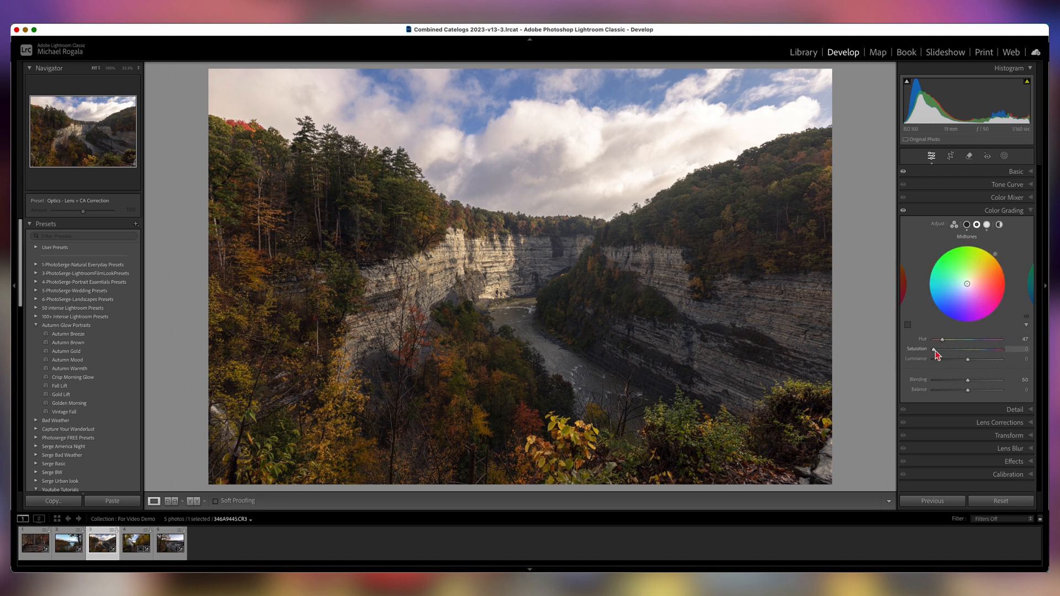
left_click_drag(934, 350, 977, 361)
Set the shadows luminance to -9 and saturation to 20, then toggle Color Grading off and on to compare.
left_click(967, 227)
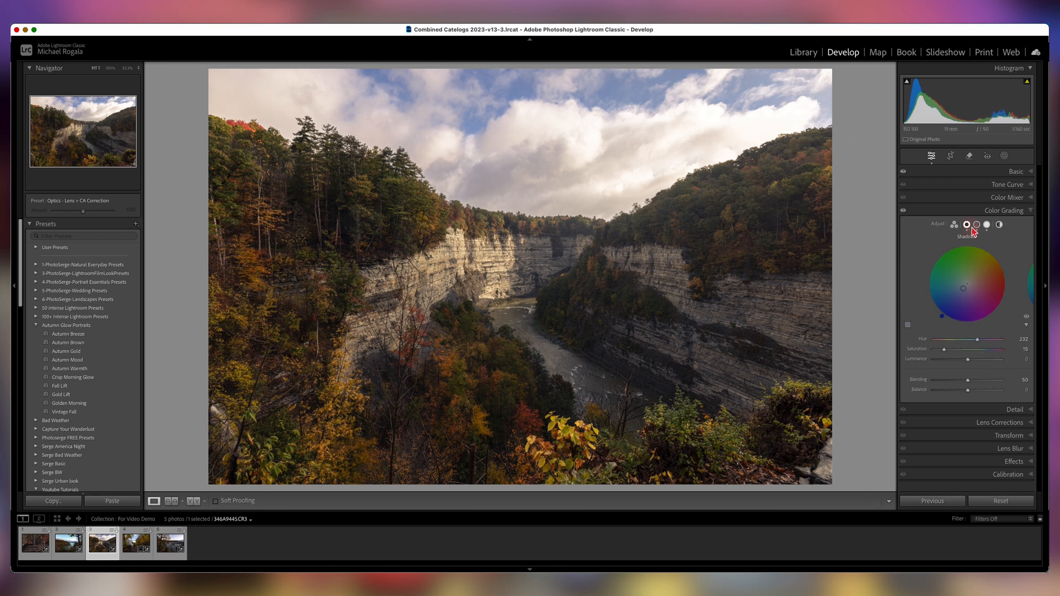
left_click(969, 362)
left_click_drag(968, 362, 976, 362)
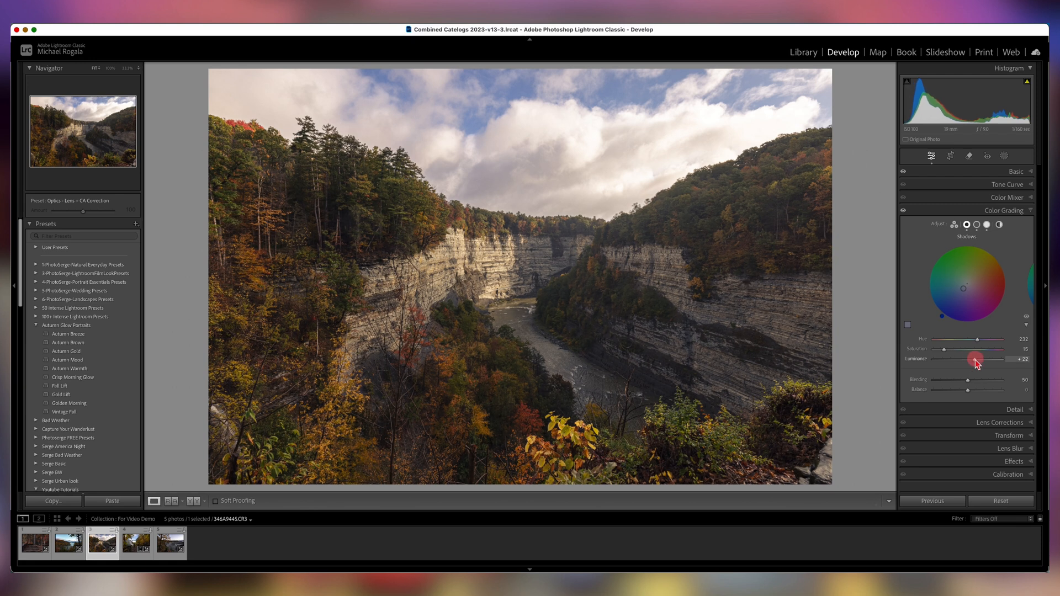
left_click_drag(975, 361, 950, 352)
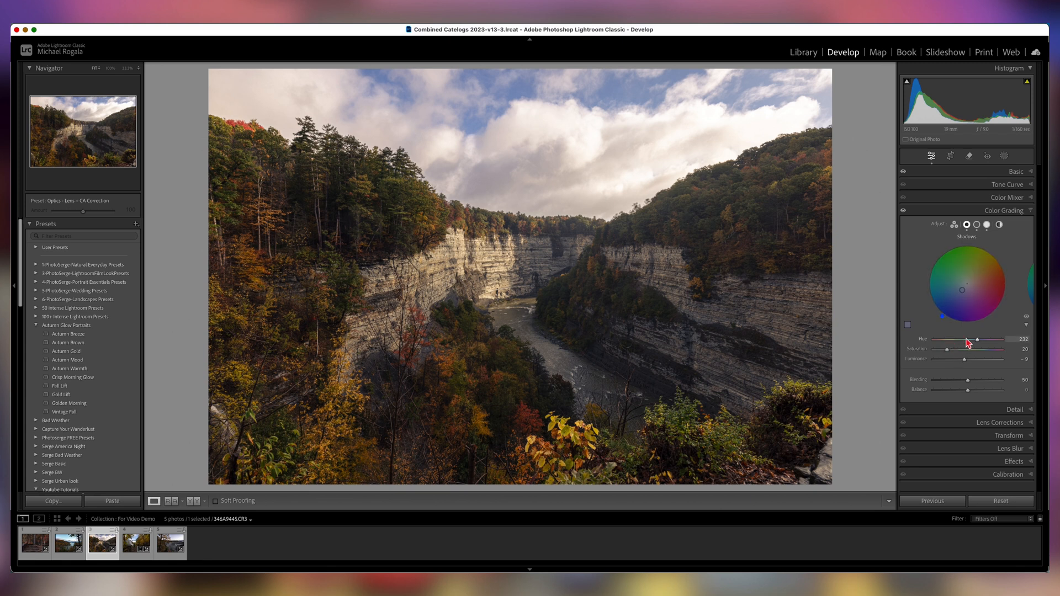
left_click(903, 211)
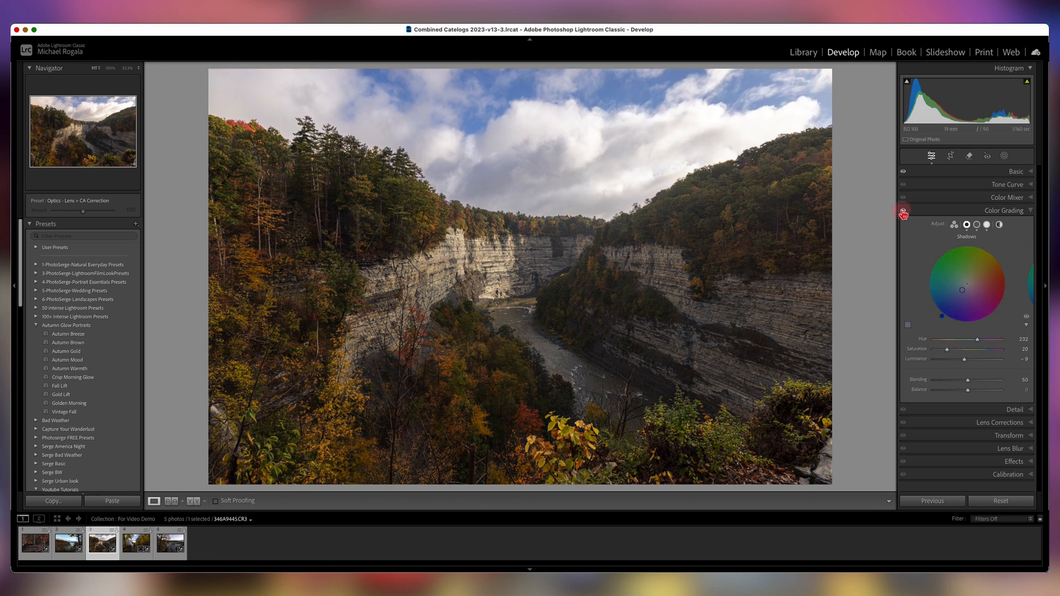
left_click(903, 212)
Lower the highlights saturation to 16 and toggle Color Grading off and on to compare.
left_click(987, 225)
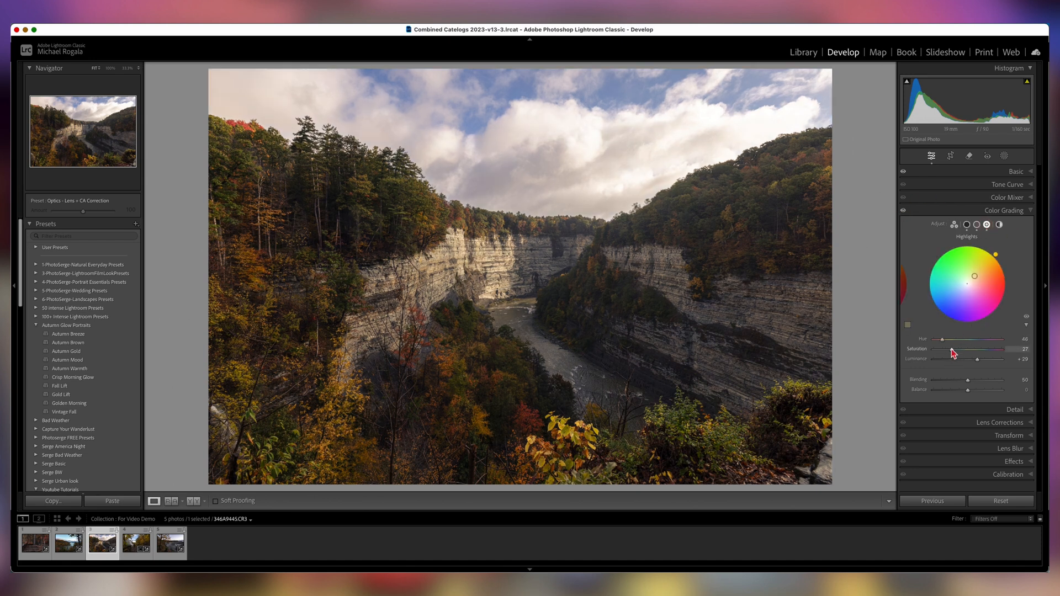
left_click_drag(952, 350, 944, 354)
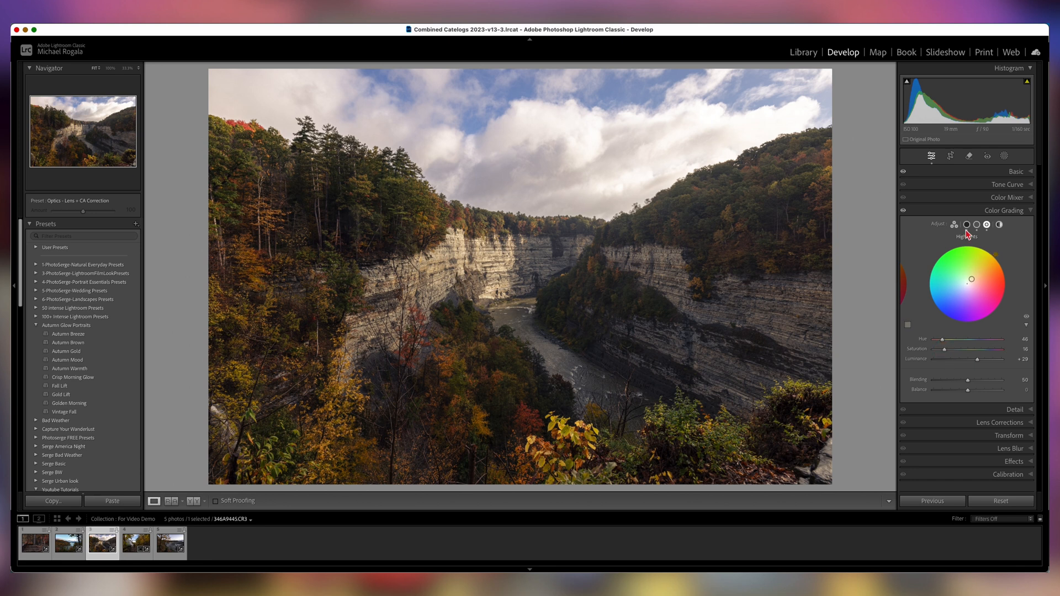
left_click(903, 211)
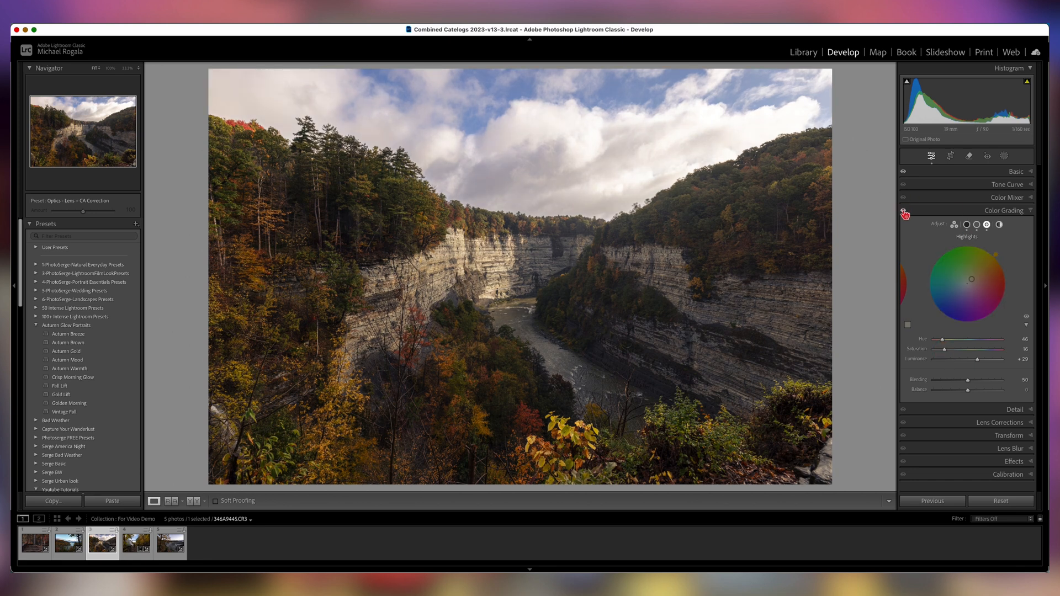
left_click(904, 211)
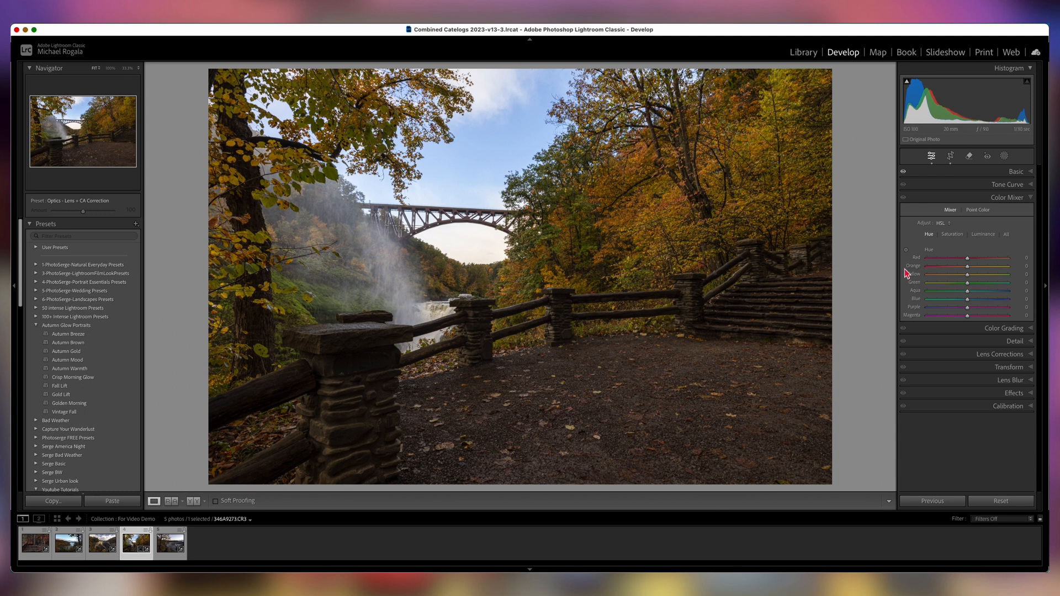
left_click(967, 275)
mouse_move(968, 277)
left_mouse_down()
mouse_move(961, 268)
mouse_move(959, 285)
left_mouse_up()
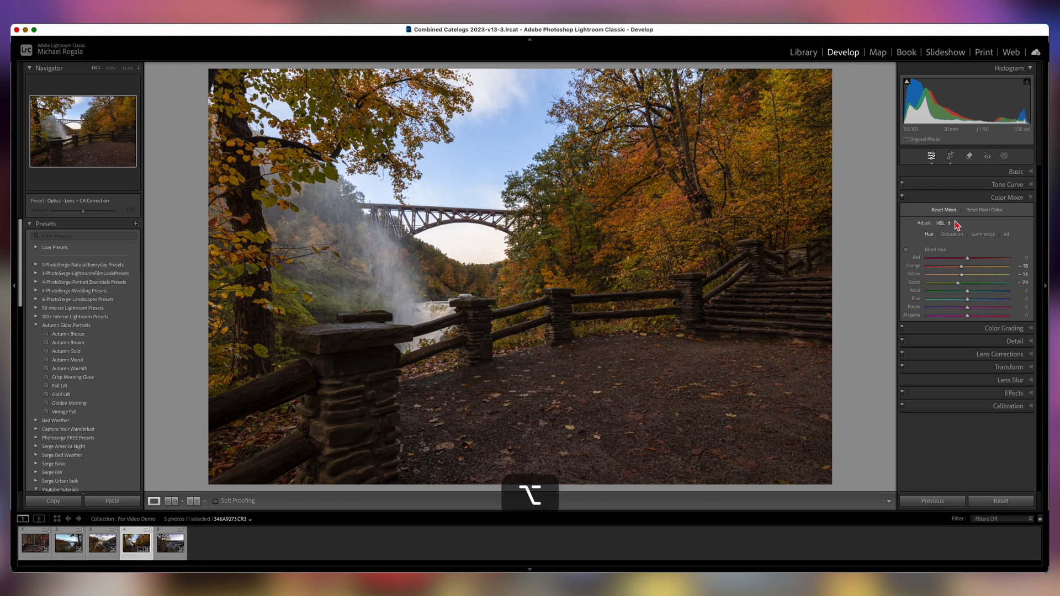
left_click(949, 210, "alt")
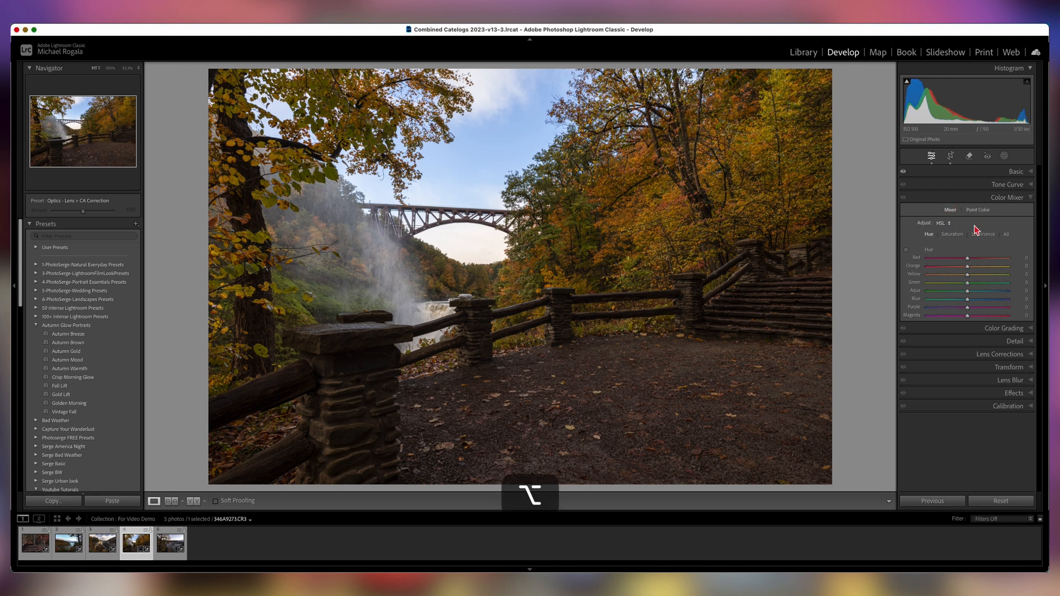
Shift the foliage hues with the Hue targeted adjustment tool, then reset the Color Mixer.
left_click(906, 251)
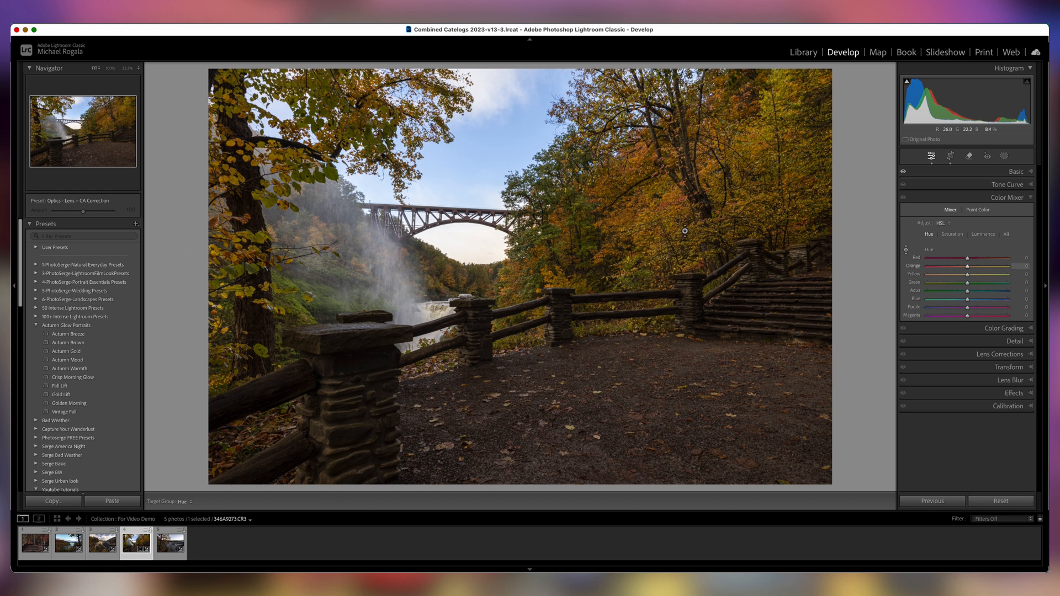
left_click(641, 226)
left_click_drag(637, 223, 636, 228)
mouse_move(640, 228)
left_mouse_down()
mouse_move(643, 241)
mouse_move(644, 219)
left_mouse_up()
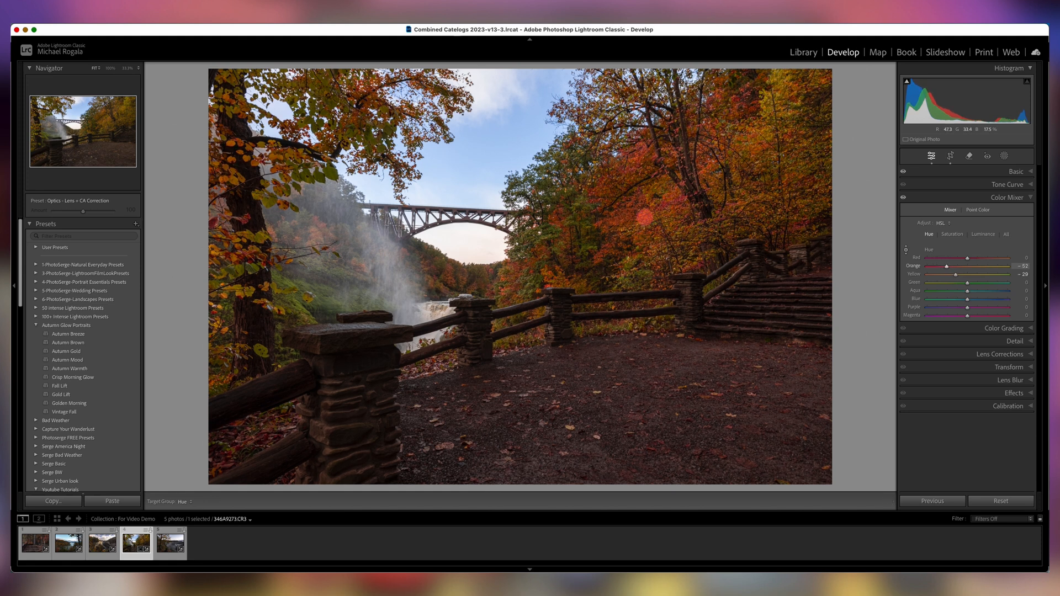
left_click_drag(645, 215, 648, 222)
left_click_drag(290, 282, 292, 286)
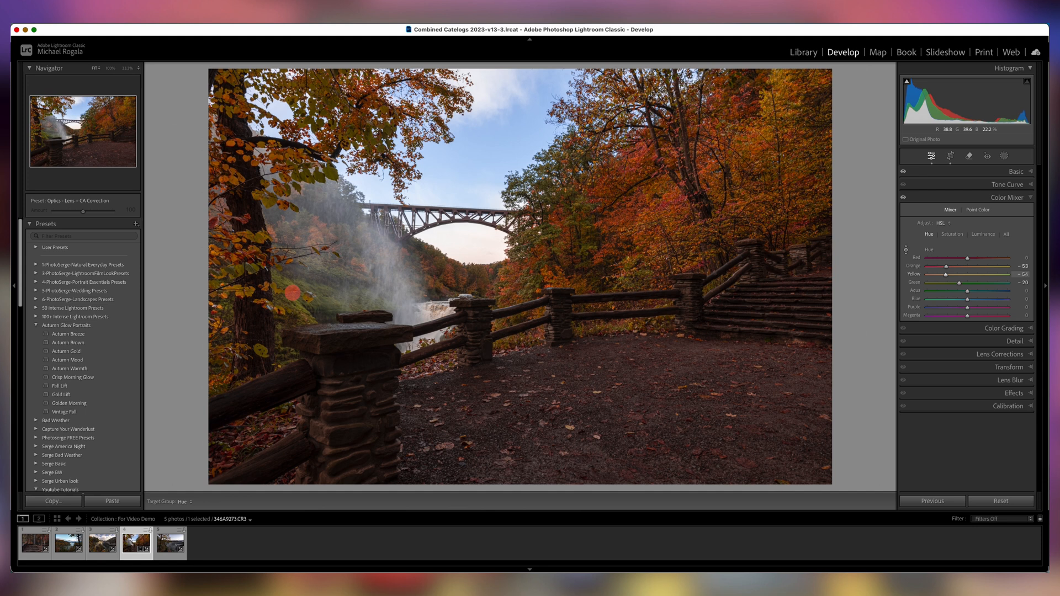
left_click_drag(293, 292, 293, 286)
key("alt")
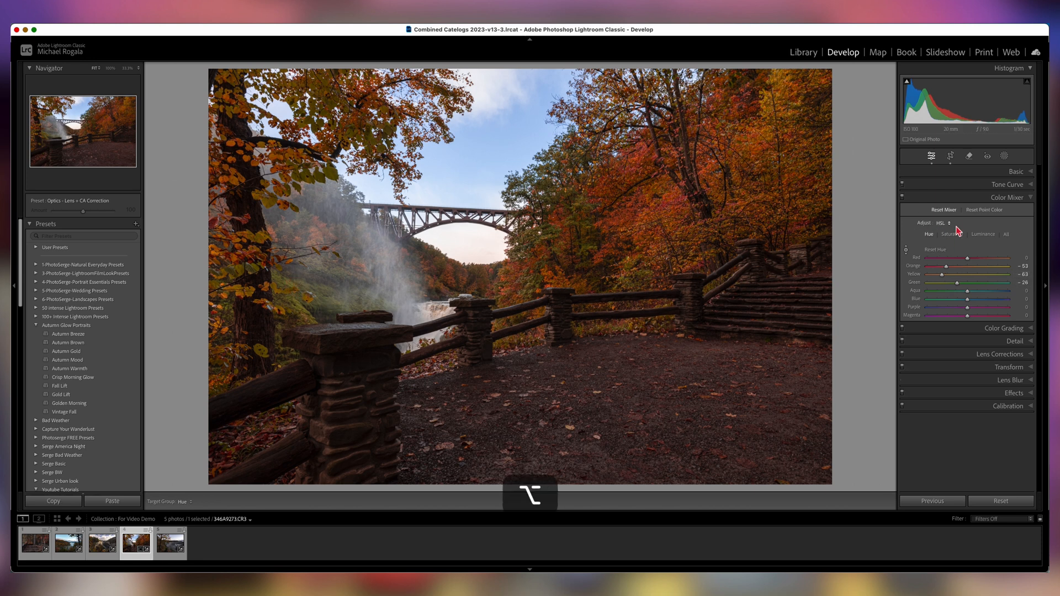
left_click(952, 214, "alt")
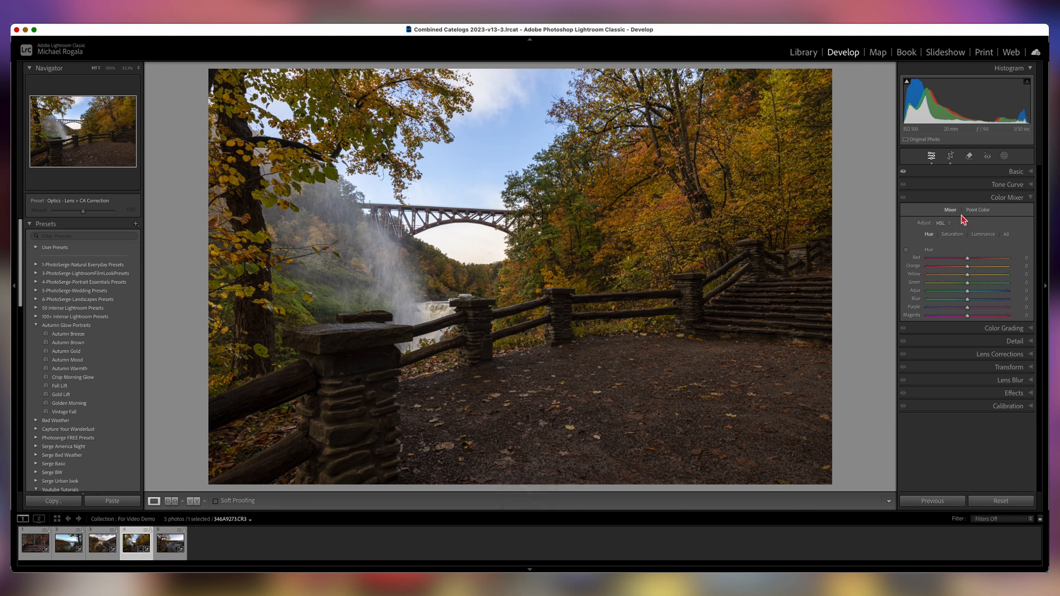
Set HSL saturation to Red +17, Orange +22, Yellow +8, Blue +21 and lower Green saturation.
key("alt")
key("alt")
left_click_drag(966, 275, 957, 285)
left_click(953, 234)
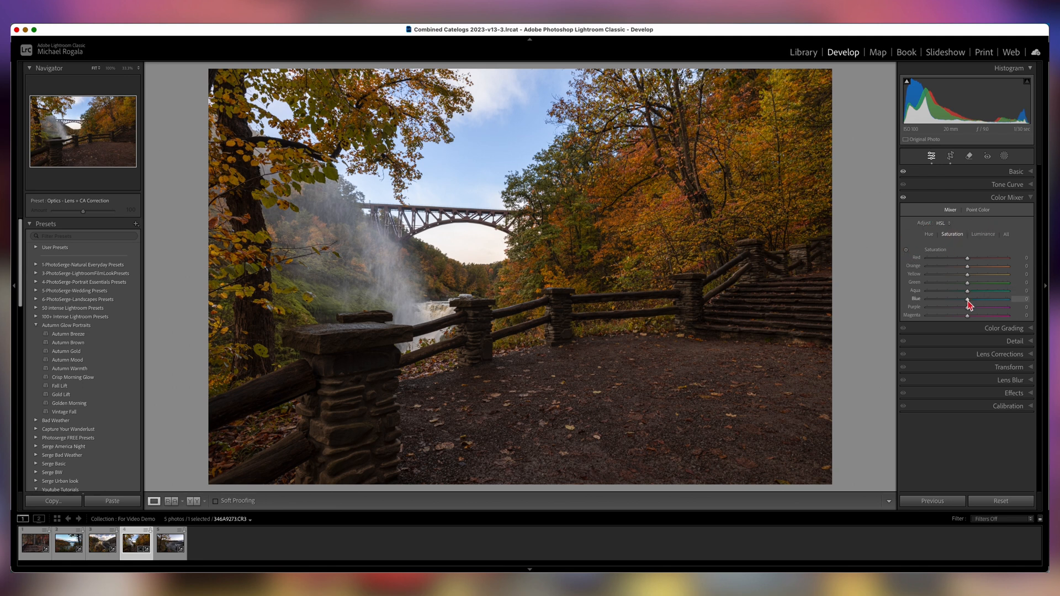
mouse_move(968, 301)
left_mouse_down()
mouse_move(978, 301)
mouse_move(968, 277)
mouse_move(976, 262)
mouse_move(962, 285)
left_mouse_up()
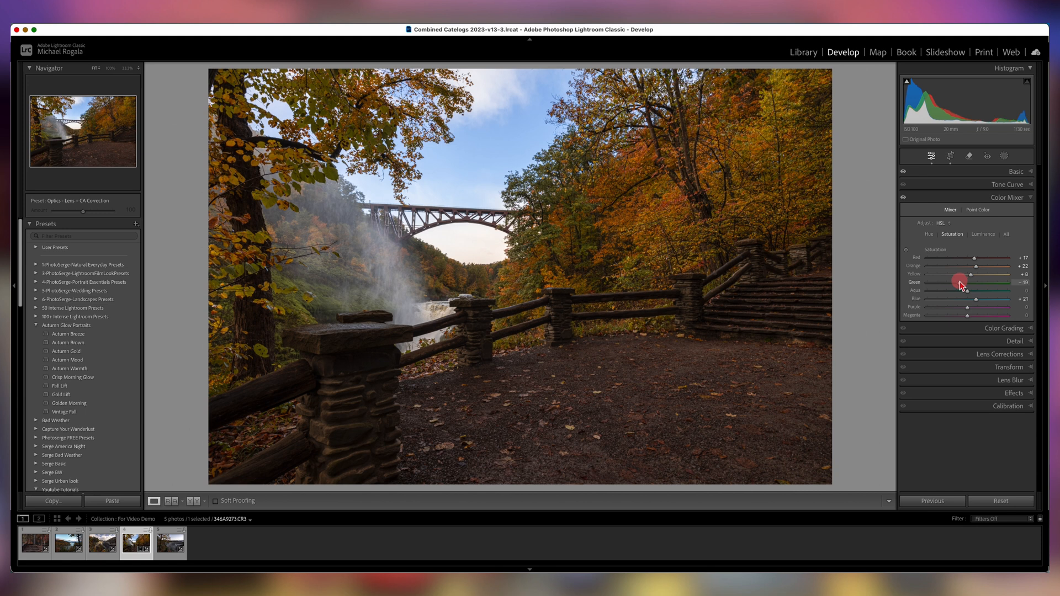
left_click_drag(959, 285, 958, 285)
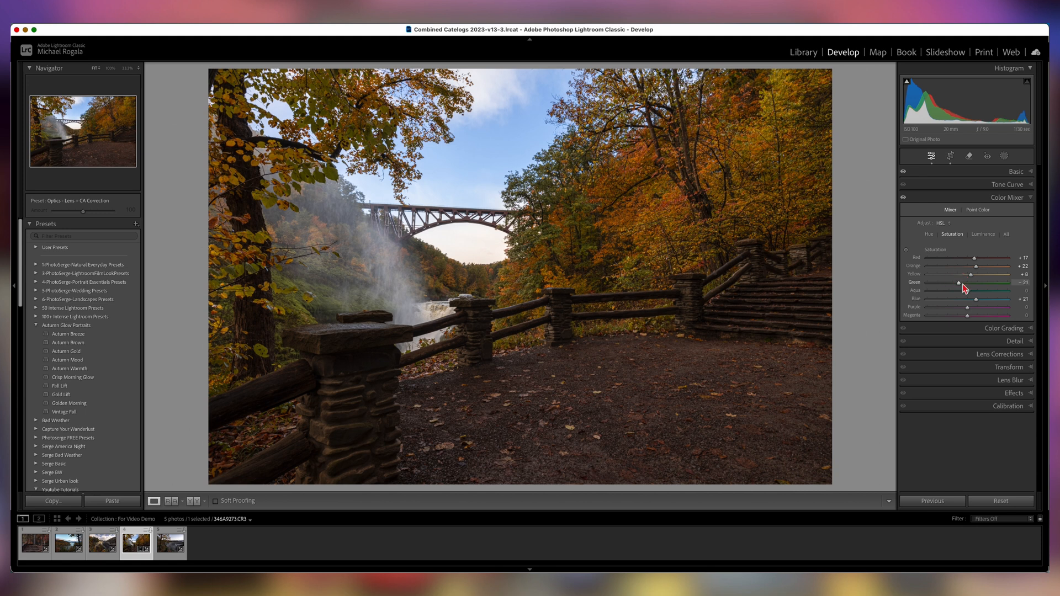
Raise HSL luminance to Red +19, Orange +8, Yellow +33 and brighten Green.
left_click(985, 235)
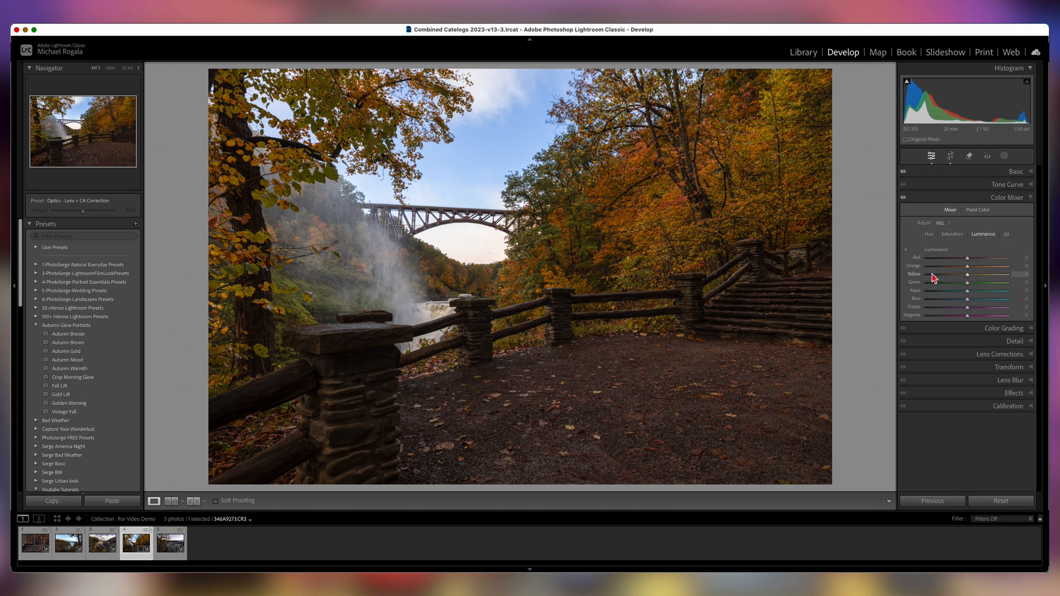
left_click(968, 276)
mouse_move(970, 280)
left_mouse_down()
mouse_move(985, 280)
mouse_move(967, 258)
mouse_move(976, 261)
mouse_move(961, 284)
left_mouse_up()
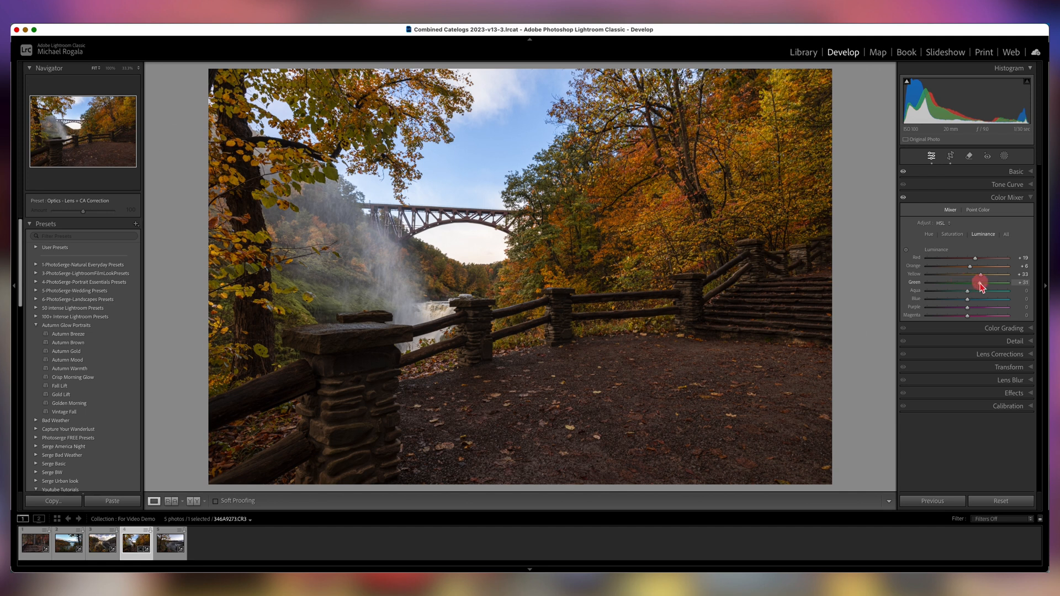
left_click_drag(981, 286, 976, 284)
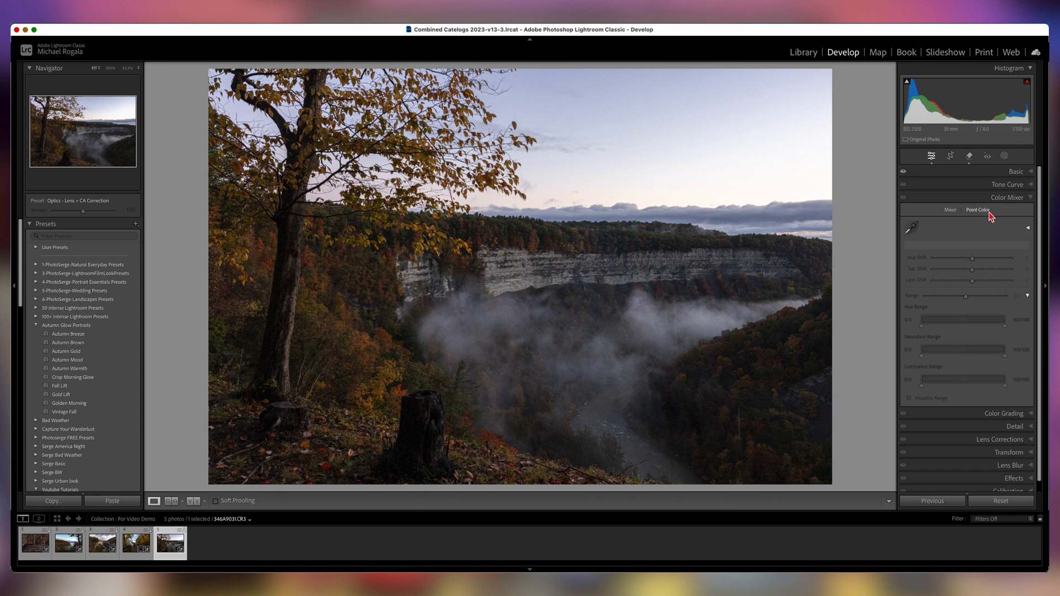
On the fifth photo, toggle the Basic panel adjustments off and on to compare.
left_click(903, 172)
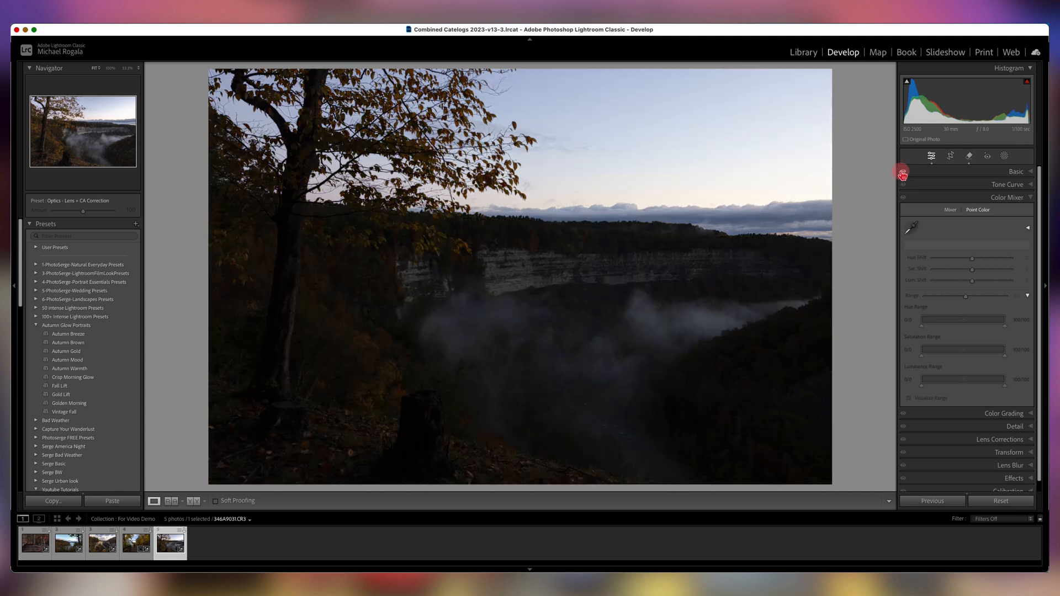
left_click(902, 173)
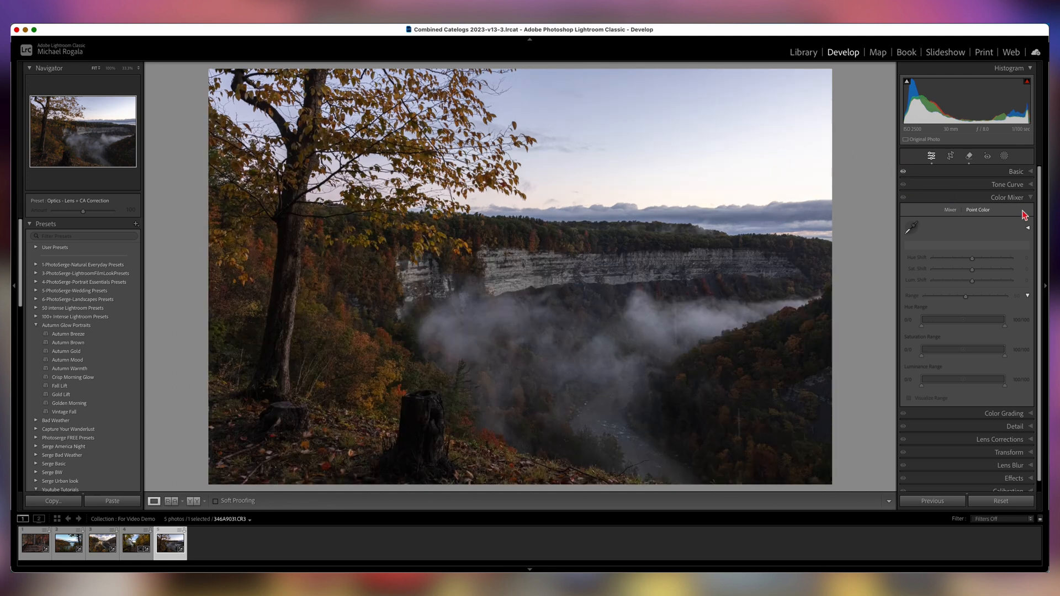
Sample the sky with Point Color, set hue shift -20, saturation shift 25, luminance shift -1, and narrow its ranges.
left_click(913, 232)
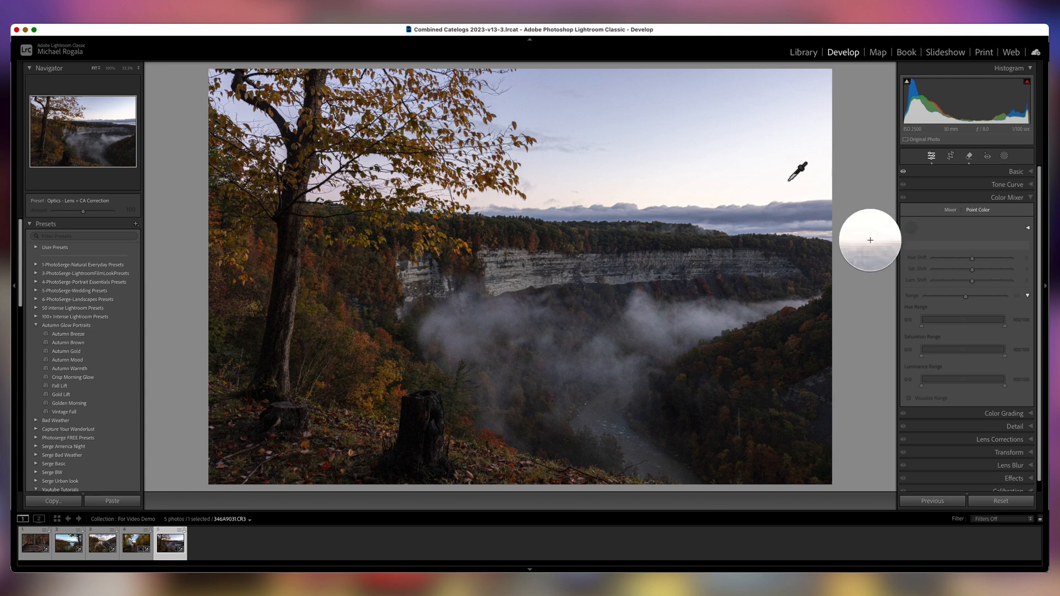
left_click(597, 109)
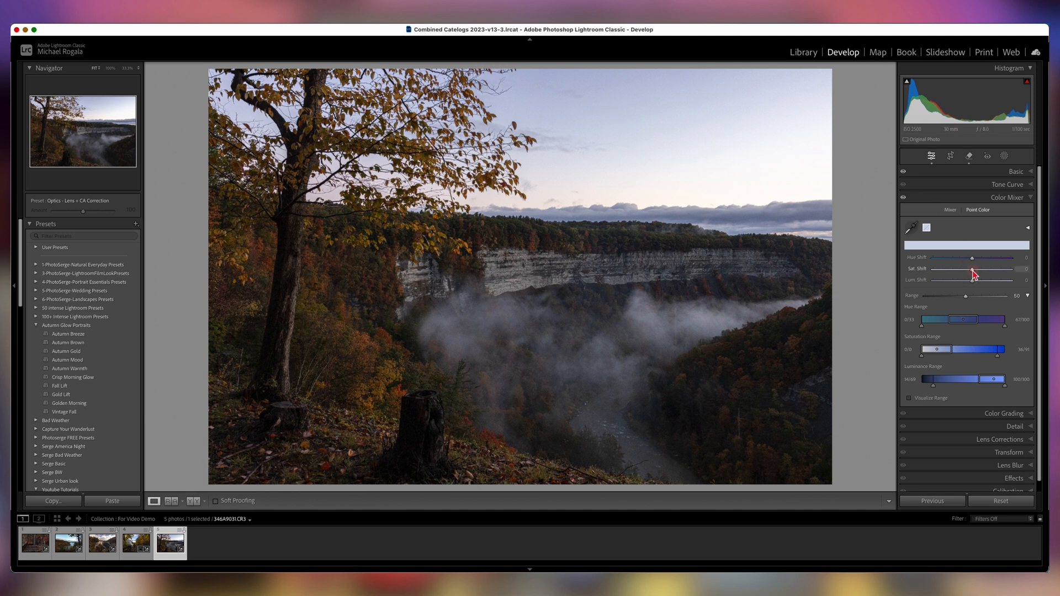
left_click_drag(973, 270, 981, 276)
left_click_drag(964, 320, 954, 325)
mouse_move(972, 259)
left_mouse_down()
mouse_move(956, 261)
mouse_move(966, 264)
left_mouse_up()
left_click_drag(960, 325, 963, 325)
mouse_move(973, 284)
left_mouse_down()
mouse_move(960, 281)
mouse_move(974, 284)
left_mouse_up()
left_click_drag(936, 352, 943, 353)
mouse_move(956, 384)
left_mouse_down()
mouse_move(964, 385)
mouse_move(942, 385)
left_mouse_up()
left_click_drag(981, 270, 988, 272)
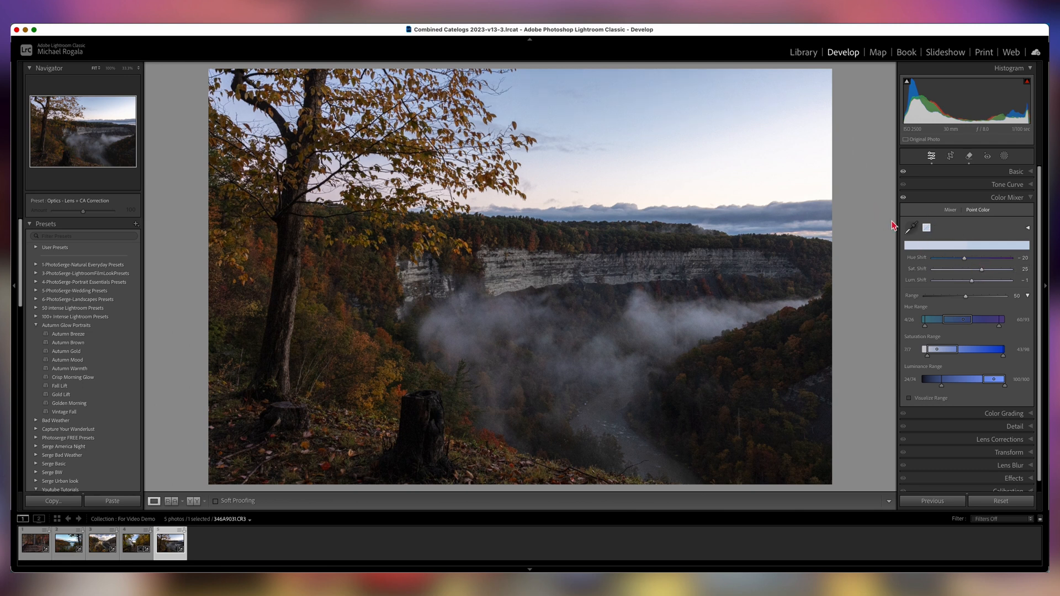
Sample the foliage near the stump with Point Color and set hue shift -10, saturation 10, luminance 30, range 55.
left_click(911, 230)
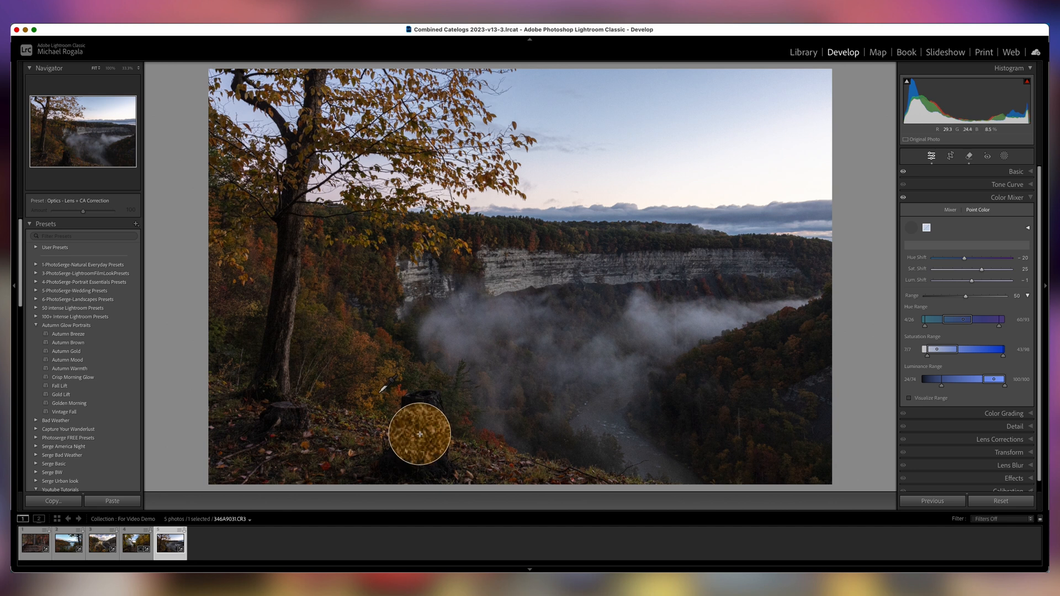
left_click(380, 392)
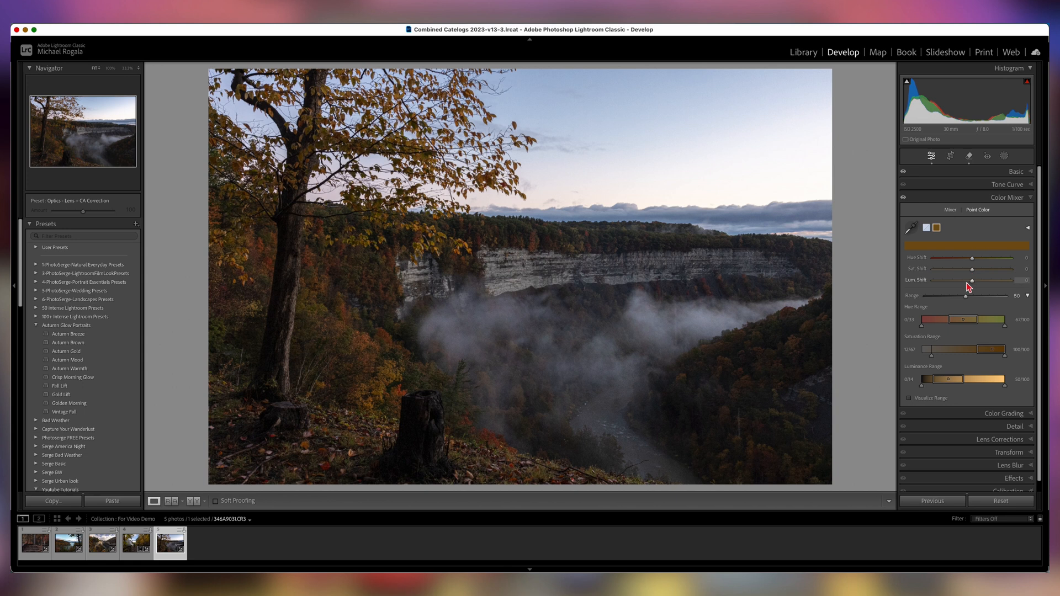
mouse_move(971, 282)
left_mouse_down()
mouse_move(980, 284)
mouse_move(970, 261)
left_mouse_up()
left_click_drag(967, 300, 972, 298)
left_click_drag(980, 280, 983, 284)
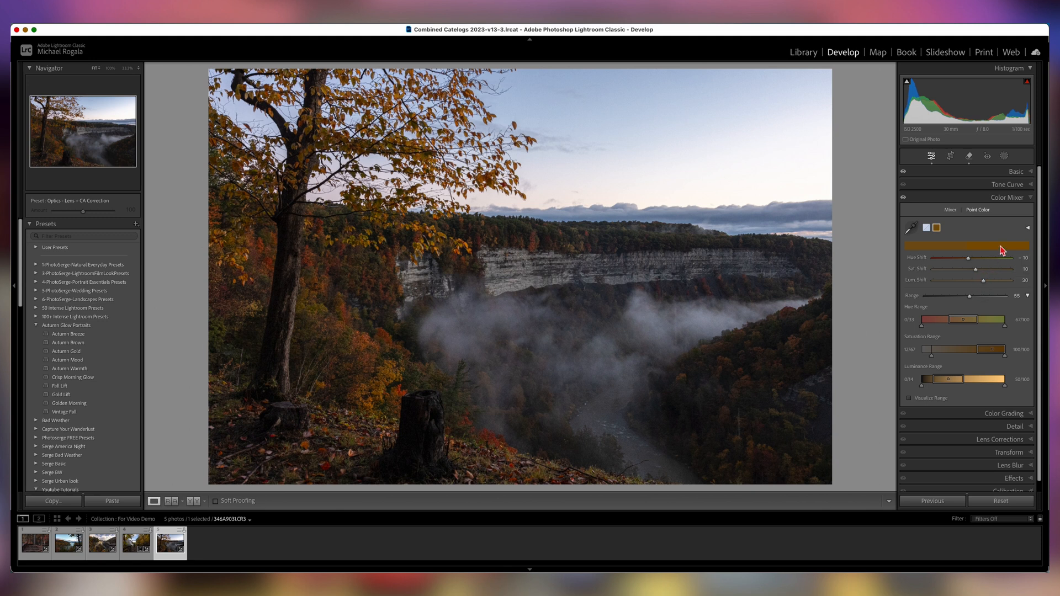
Sample the orange foliage with Point Color, set hue shift -5, saturation 13, luminance 13, and adjust hue and luminance ranges.
left_click(912, 229)
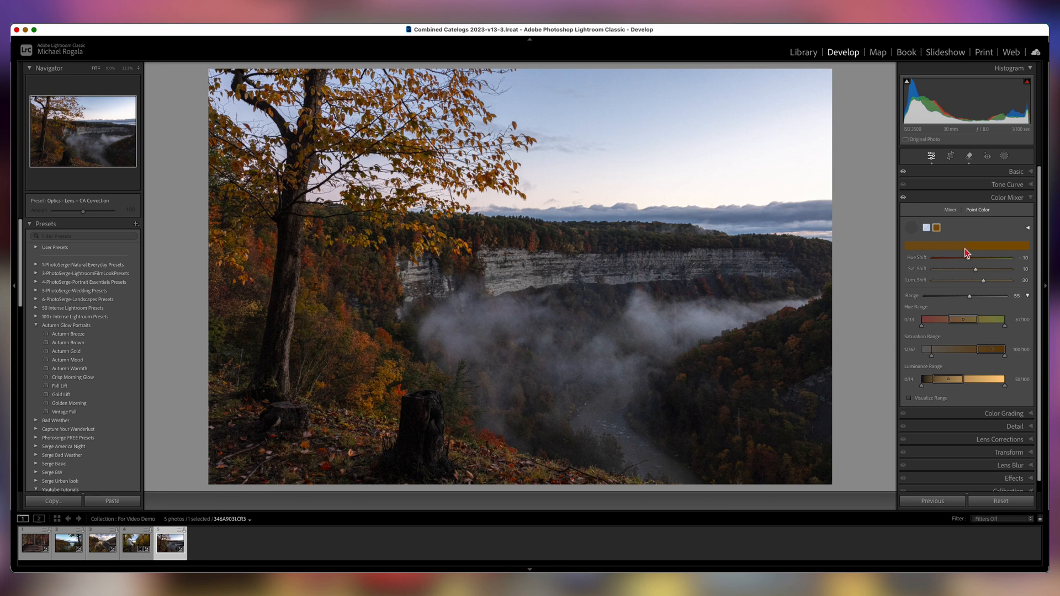
left_click(390, 332)
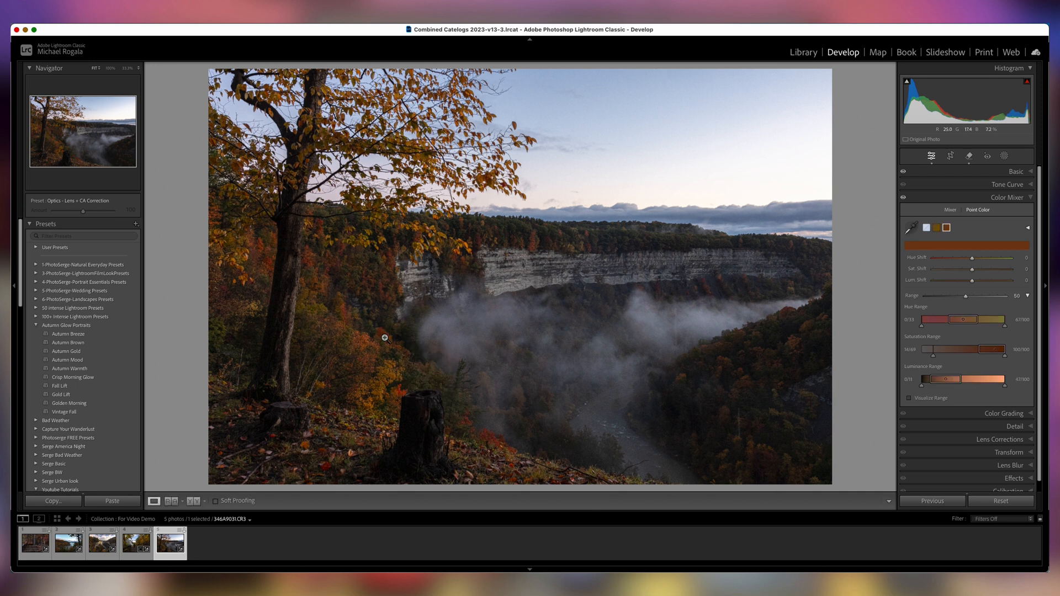
left_click(972, 282)
left_click_drag(973, 285, 977, 272)
left_click_drag(973, 259, 971, 261)
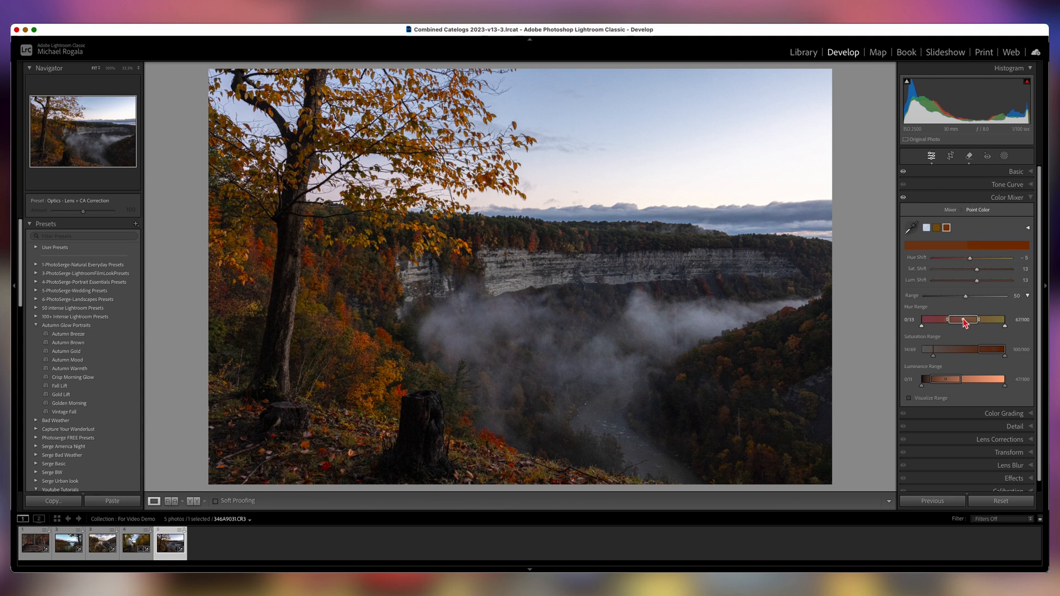
left_click_drag(961, 325, 983, 350)
left_click_drag(949, 381, 955, 382)
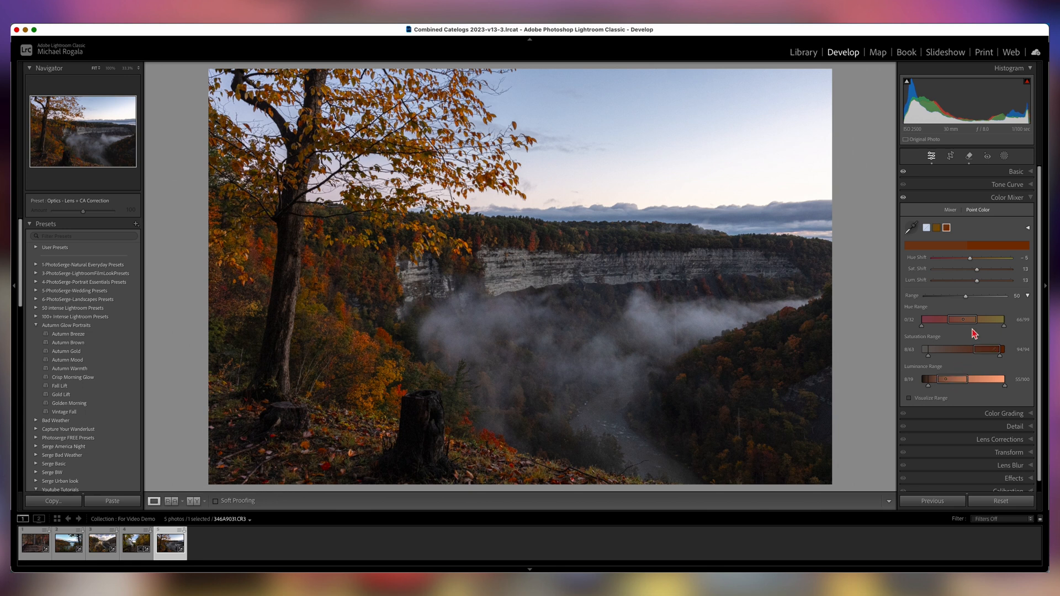
Sample the distant treeline with Point Color and adjust its luminance and saturation shifts.
left_click(911, 228)
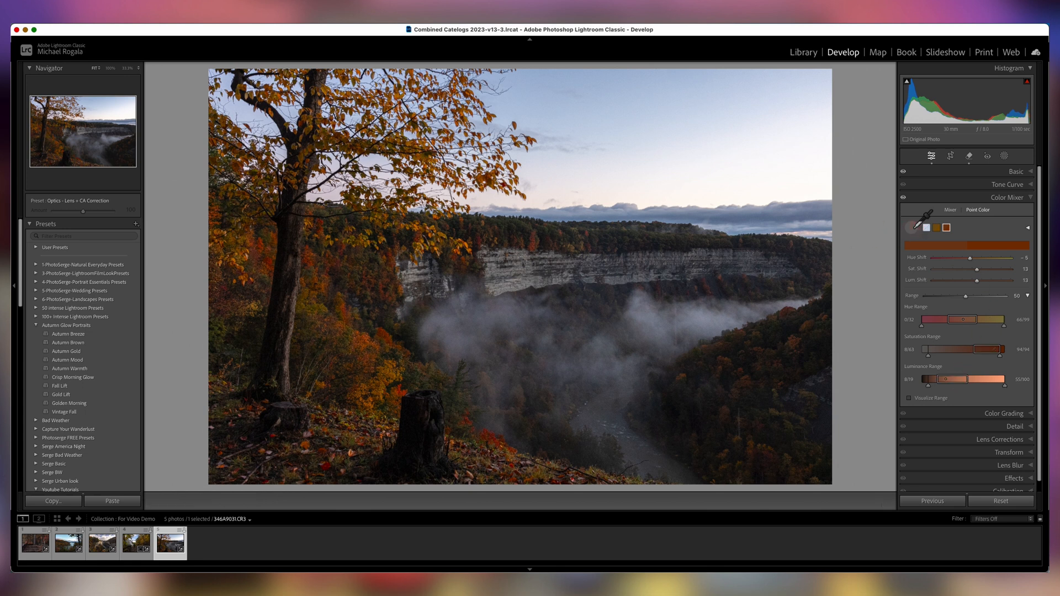
left_click(520, 224)
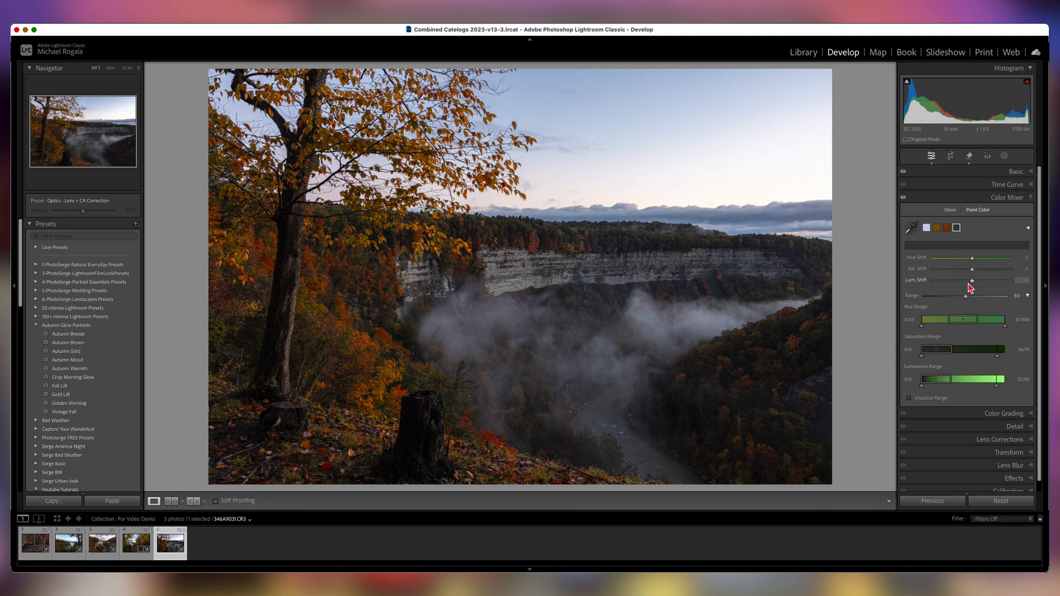
left_click_drag(972, 282, 956, 265)
left_click_drag(972, 270, 986, 277)
Toggle the Color Mixer adjustments off and on to compare, then collapse the panel.
left_click(903, 198)
left_click(903, 200)
left_click(903, 199)
left_click(902, 199)
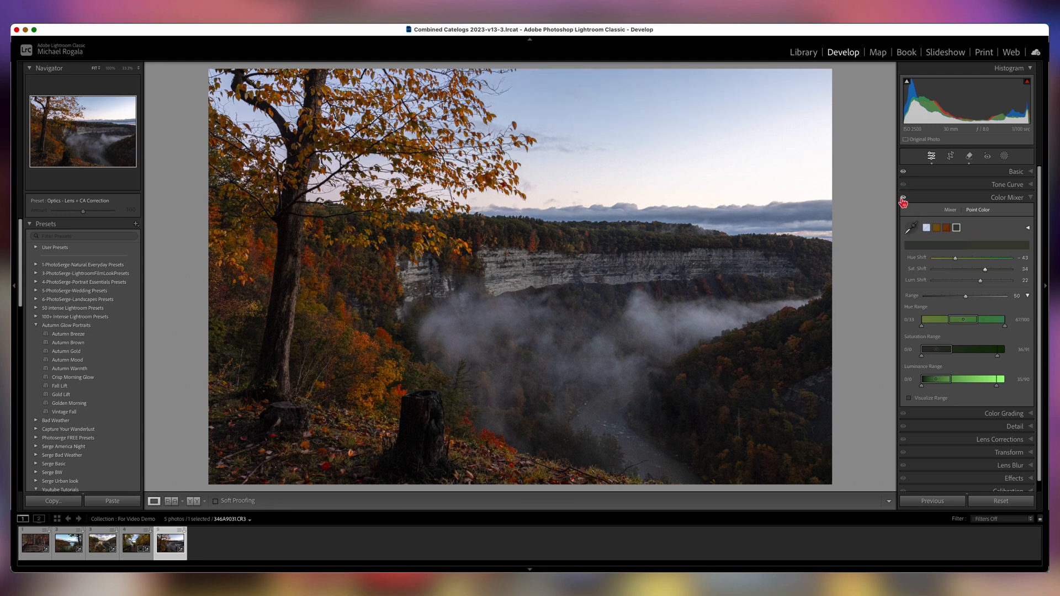
left_click(1030, 199)
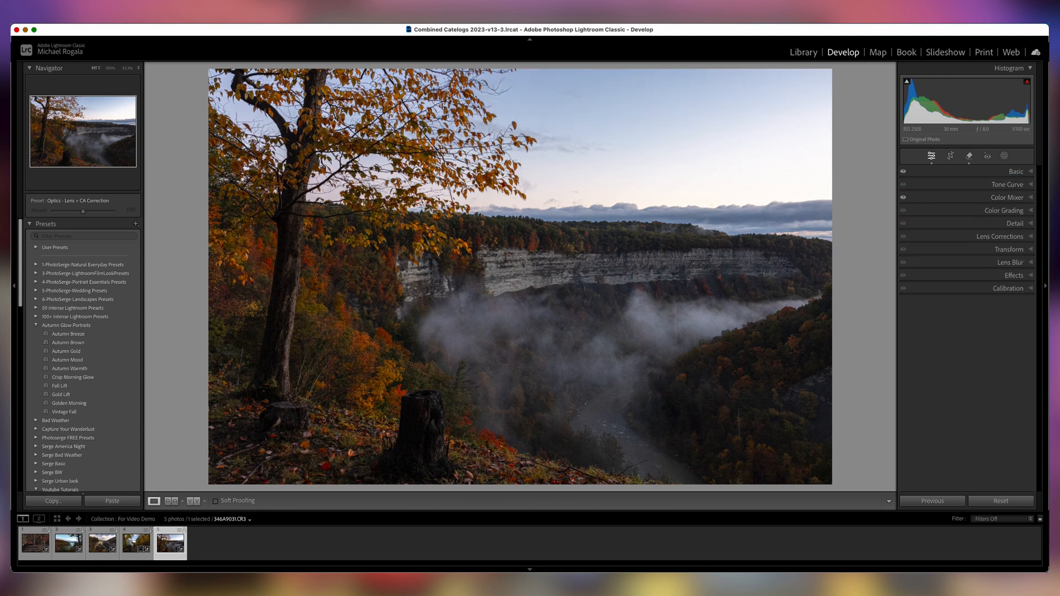
Add a radial gradient mask over the foliage in the lower-right valley and adjust its shape and position.
left_click(1005, 157)
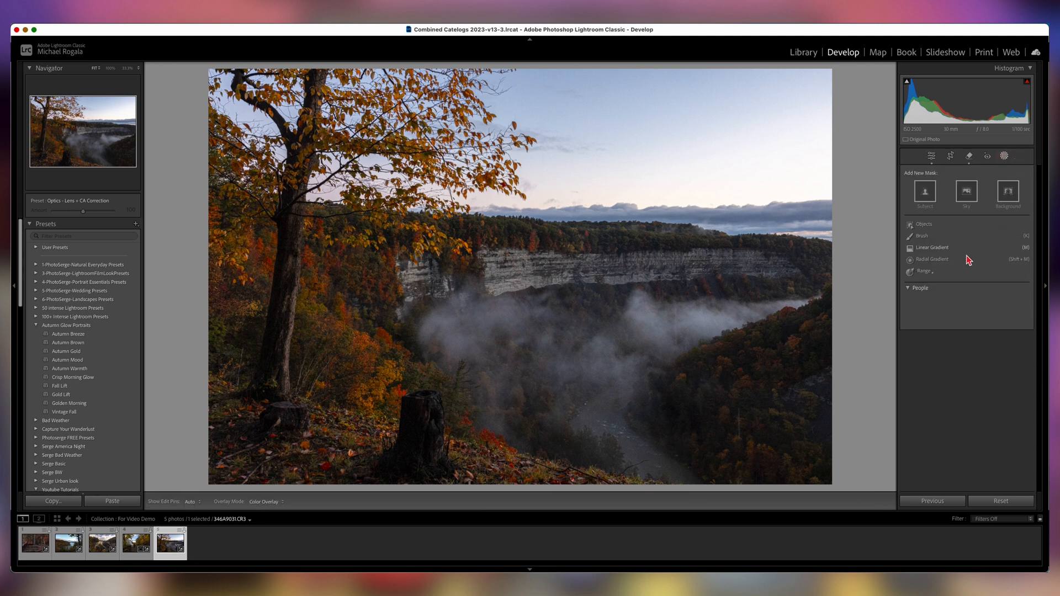
left_click(932, 259)
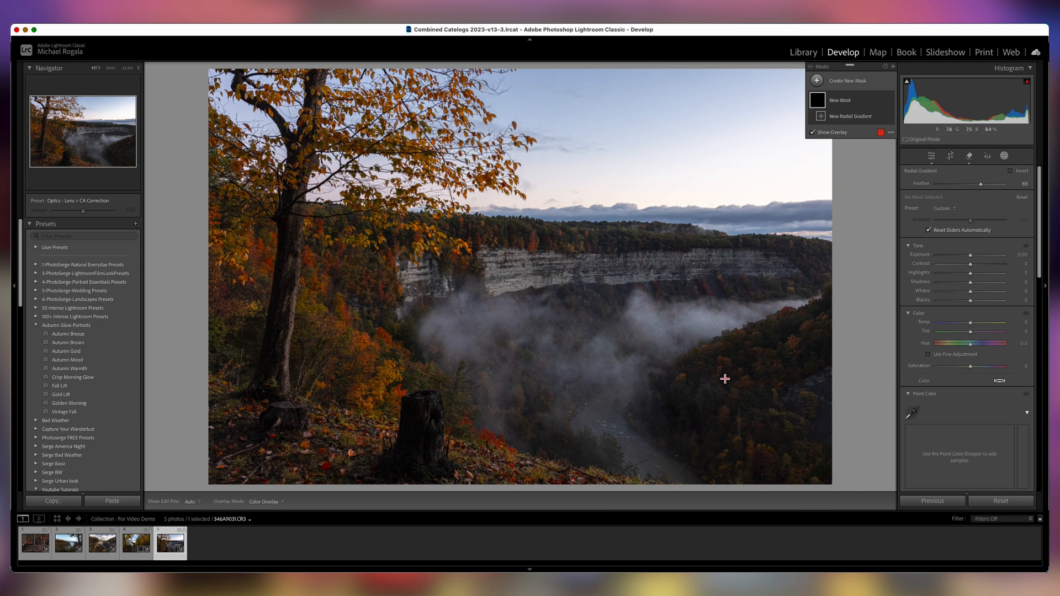
mouse_move(727, 373)
left_mouse_down()
mouse_move(761, 383)
mouse_move(817, 431)
left_mouse_up()
left_click_drag(728, 440, 748, 429)
left_click_drag(725, 373, 739, 377)
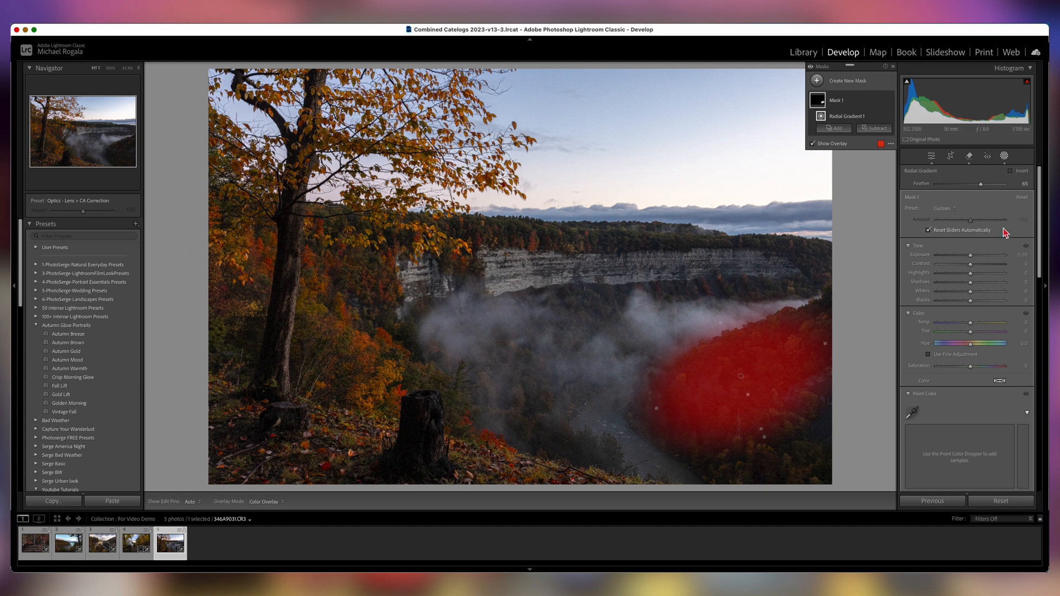
left_click_drag(974, 283, 975, 286)
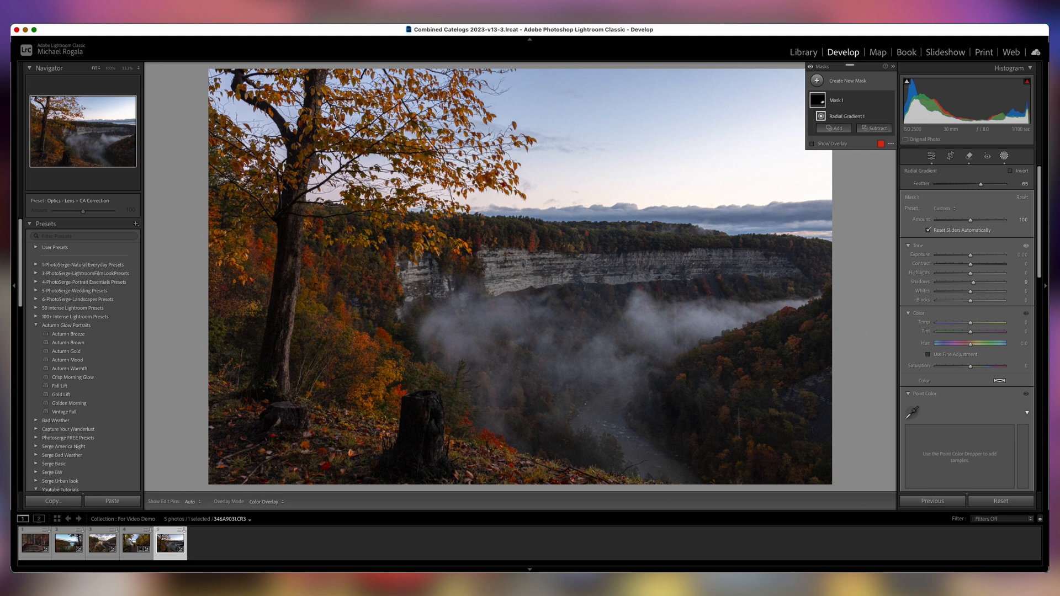
Sample the masked lower-right foliage with the mask's Point Color and set saturation shift 31 and luminance shift 13.
left_click_drag(1040, 276, 1039, 334)
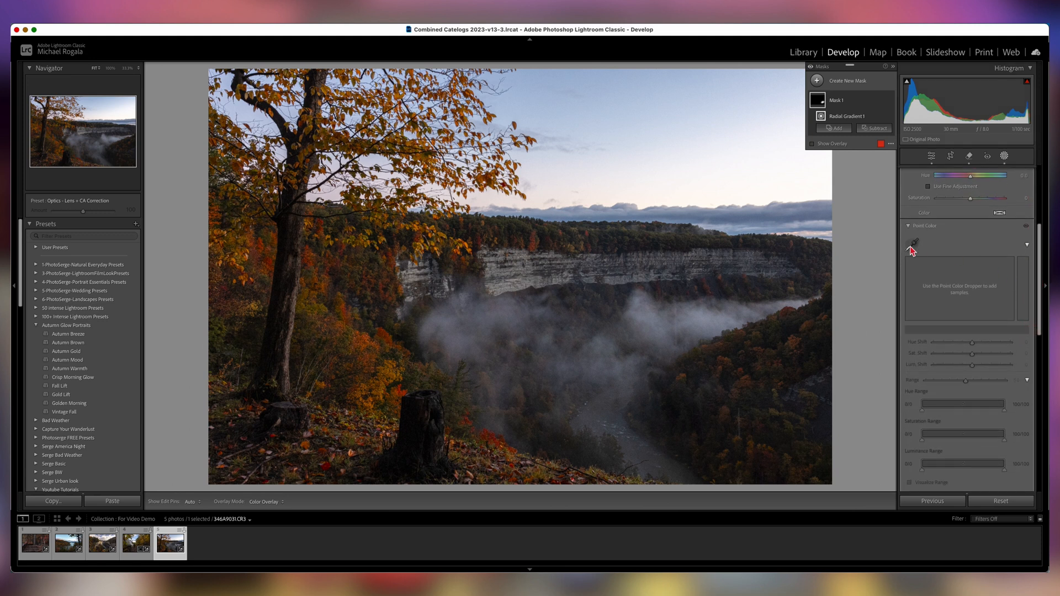
left_click(912, 245)
left_click(748, 378)
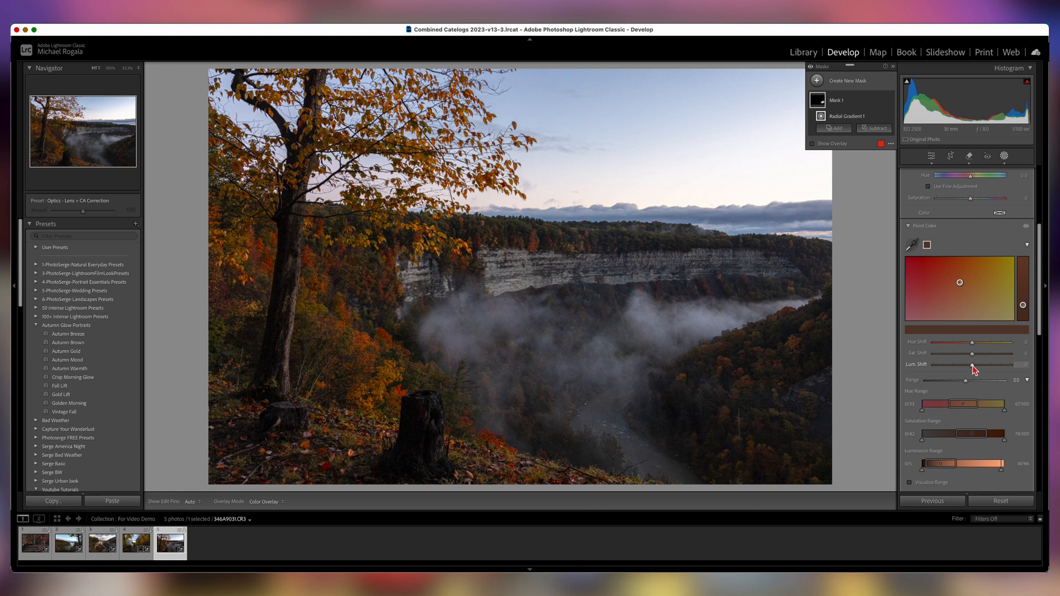
mouse_move(972, 365)
left_mouse_down()
mouse_move(980, 371)
mouse_move(983, 353)
left_mouse_up()
Sample a second foliage spot and adjust its luminance shift, then reselect the first sample and lower its saturation shift.
left_click(765, 325)
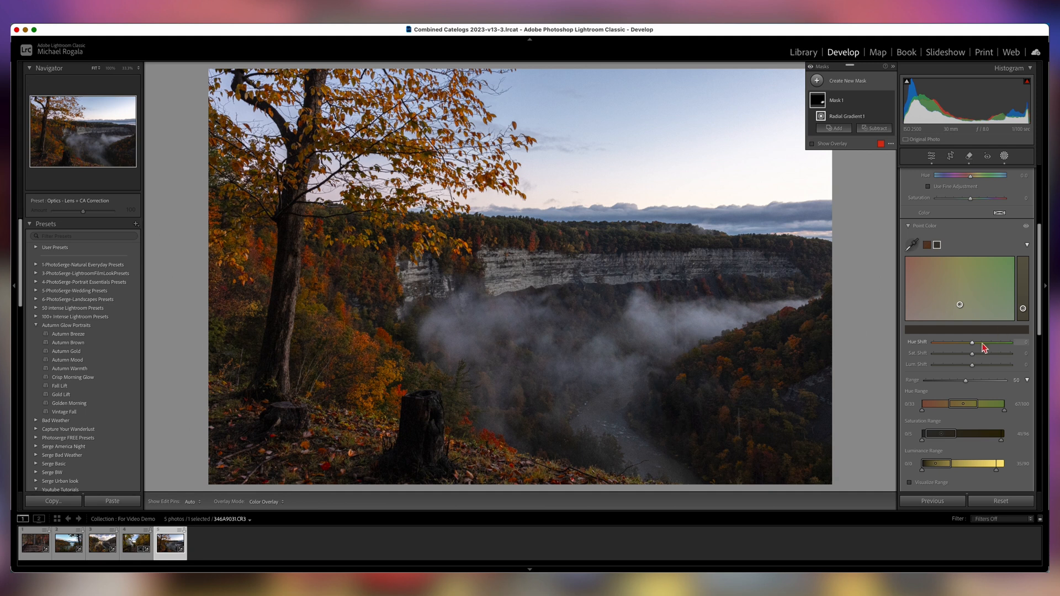
mouse_move(971, 367)
left_mouse_down()
mouse_move(979, 369)
mouse_move(958, 346)
mouse_move(972, 354)
left_mouse_up()
left_click(926, 244)
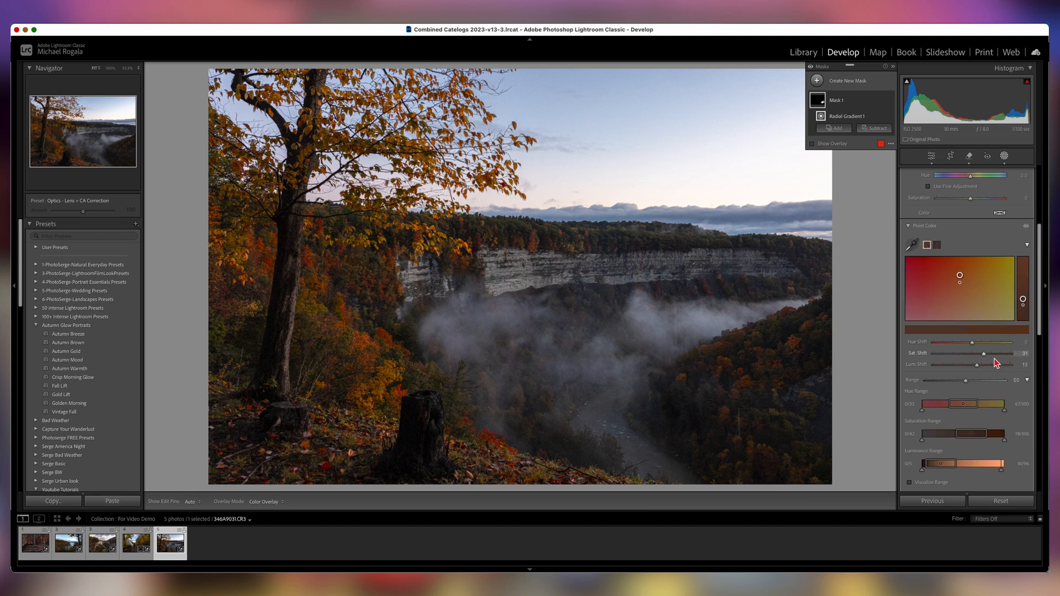
mouse_move(985, 356)
left_mouse_down()
mouse_move(970, 366)
mouse_move(981, 358)
left_mouse_up()
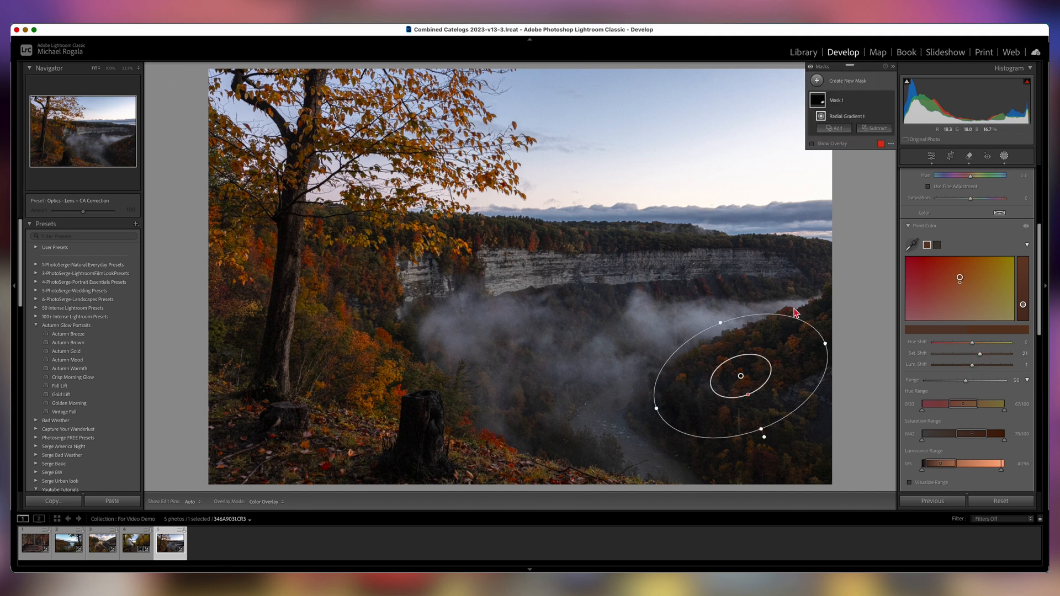